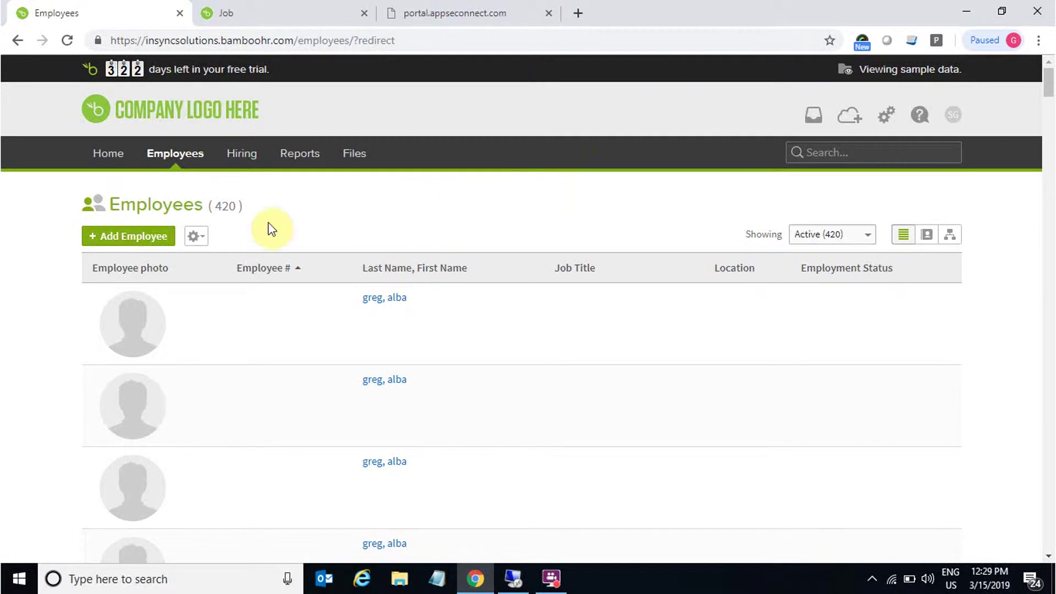
Step: Start a new employee record from the BambooHR Employees page with Add Employee
click(139, 240)
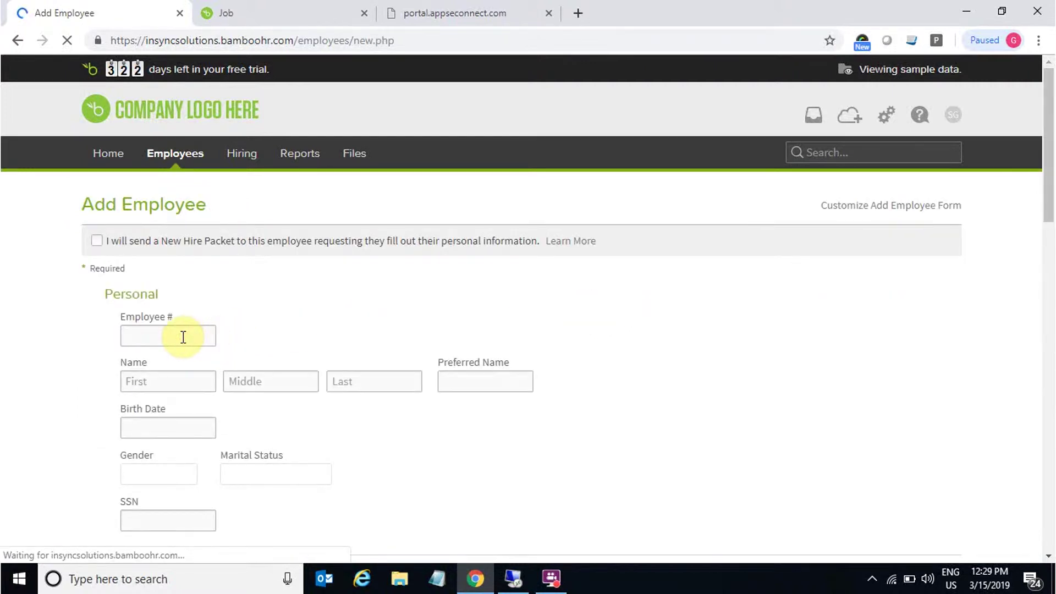
Step: Enter the new hire's employee number, first name and last name
click(154, 337)
text(567)
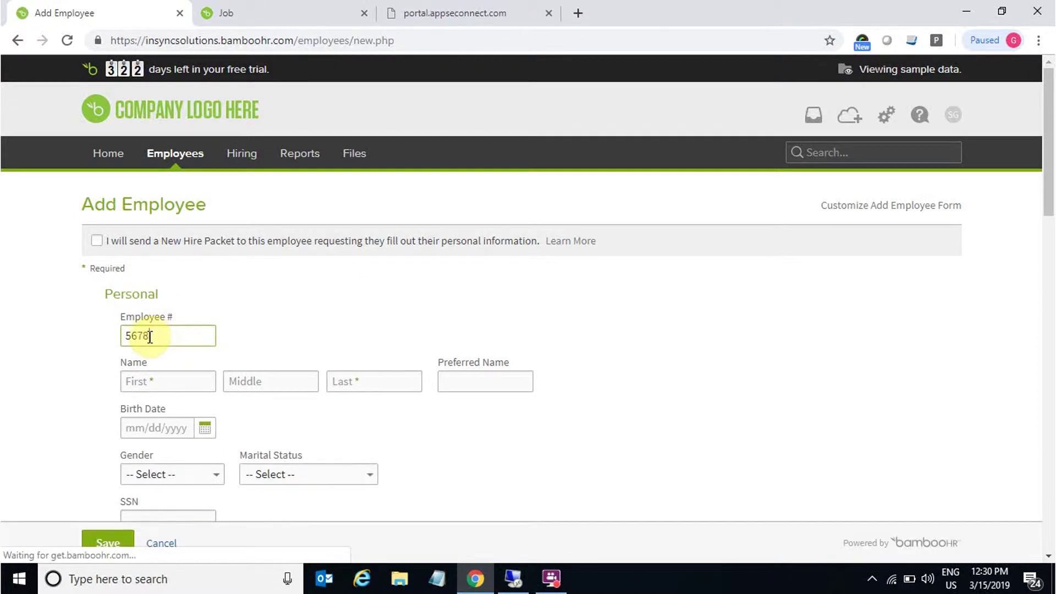
click(187, 386)
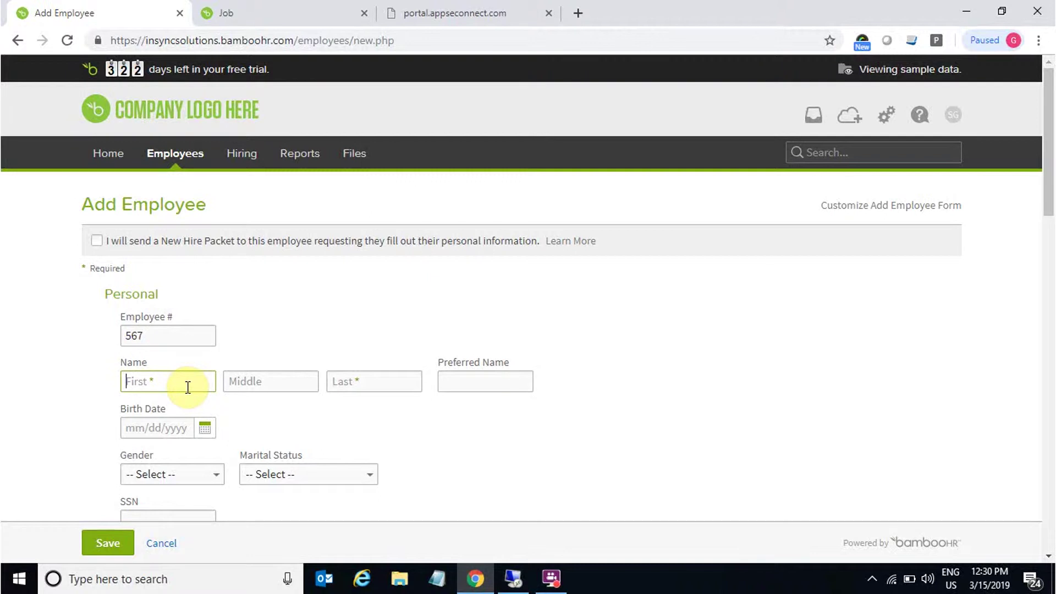
click(399, 384)
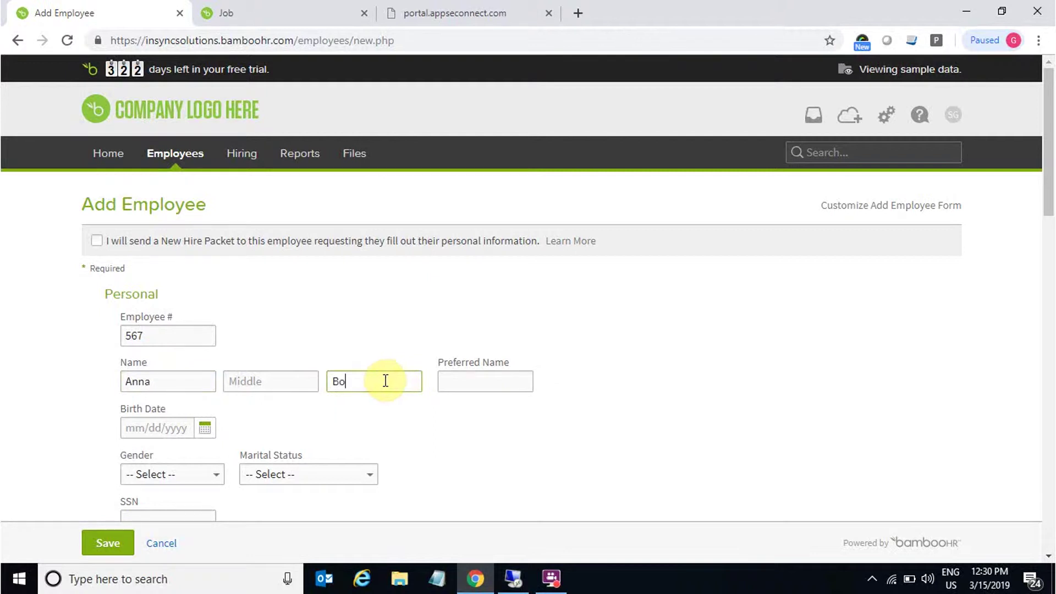
Step: Set the birth date to the 9th in 1994, gender Female and marital status Single
scroll(370, 372, down, 3)
click(207, 277)
click(207, 278)
click(267, 306)
scroll(261, 354, up, 1)
scroll(261, 355, up, 5)
click(260, 352)
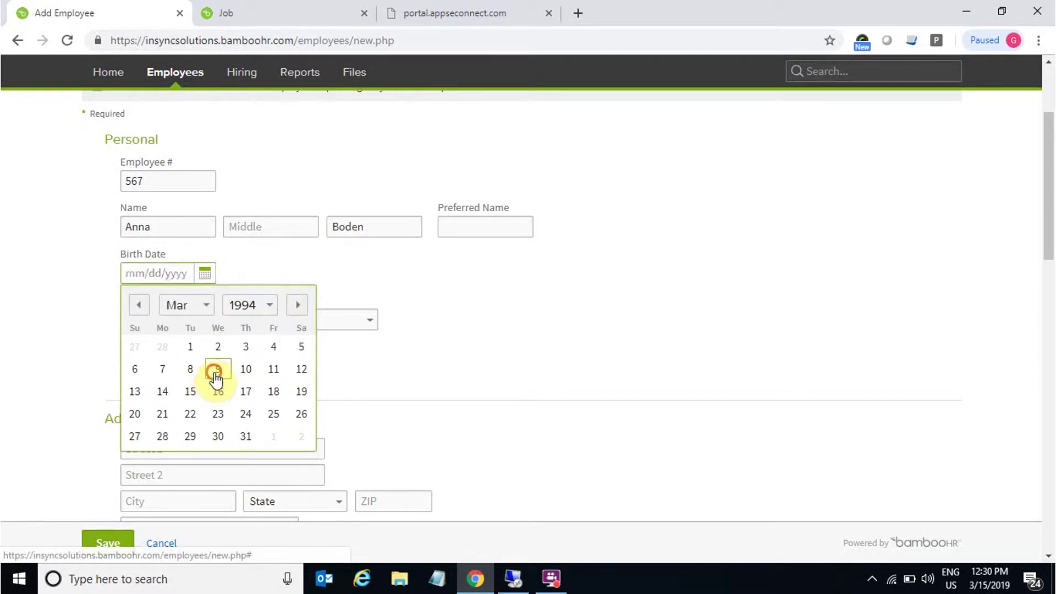
click(215, 369)
click(208, 320)
click(154, 356)
click(303, 324)
click(280, 335)
Step: Fill in the home address: both street lines, city, state FL and ZIP code
scroll(208, 313, down, 3)
click(201, 296)
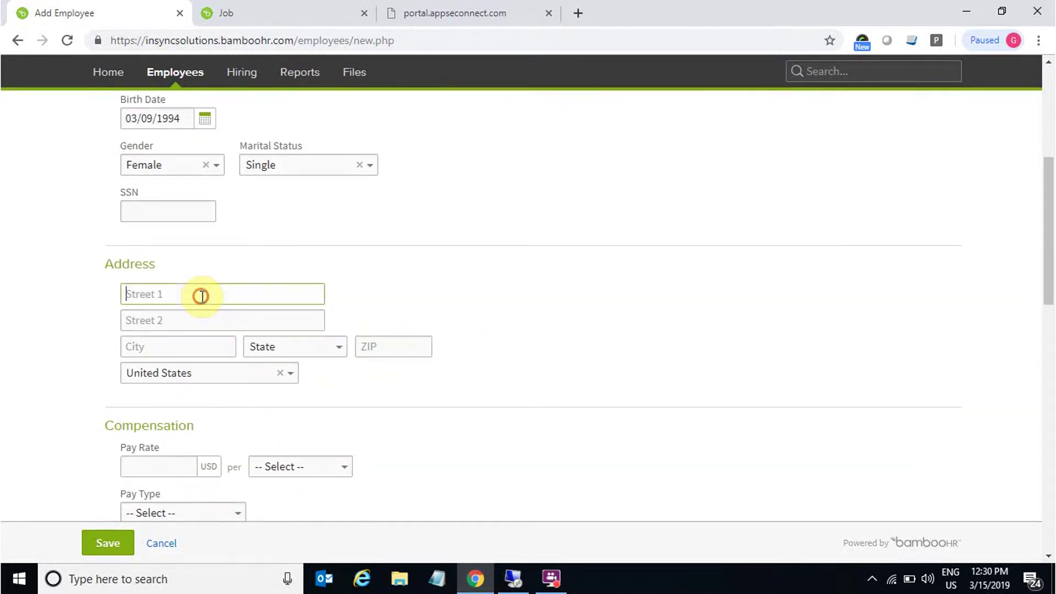
text(florida)
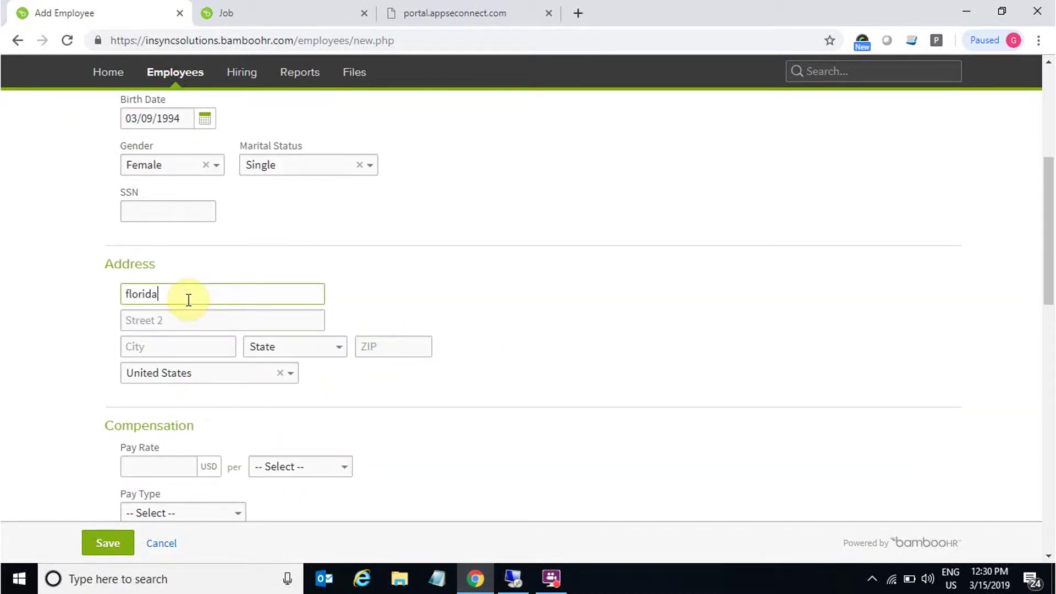
drag(165, 297, 99, 294)
key(ctrl+c)
click(147, 316)
key(ctrl+v)
click(161, 341)
key(ctrl+v)
click(278, 347)
scroll(292, 261, down, 3)
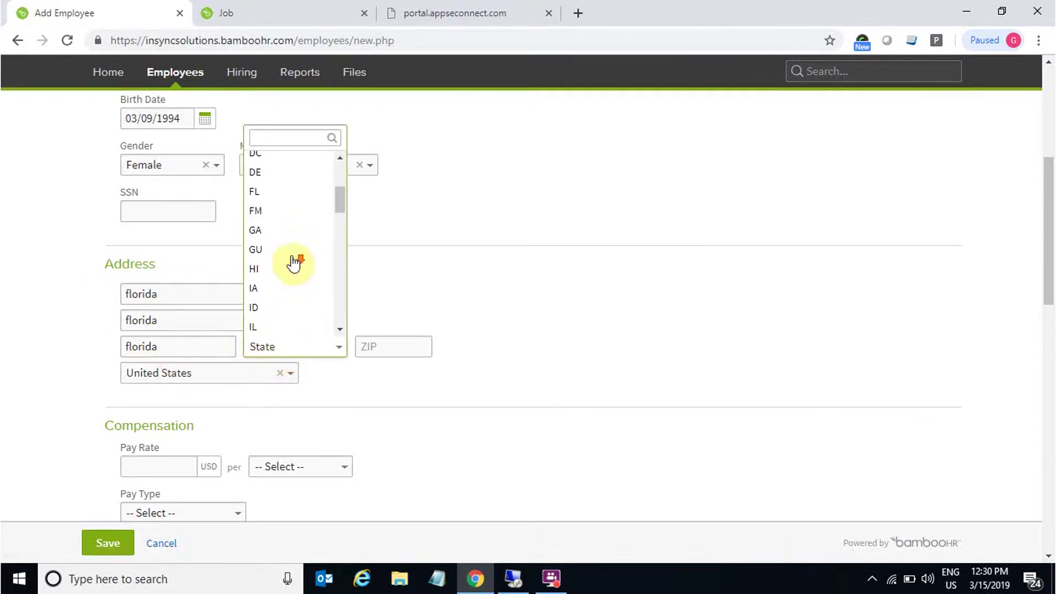
click(272, 198)
click(399, 347)
text(32008)
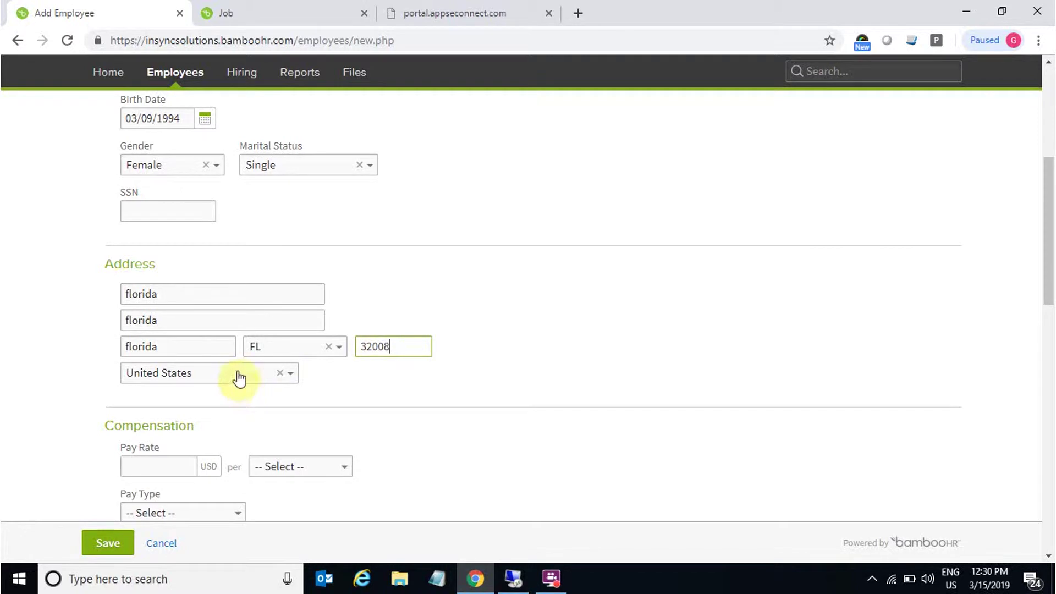
scroll(353, 391, down, 2)
scroll(207, 389, down, 1)
Step: Set pay rate 345 per Month, pay type Salary, pay schedule Twice a month
click(159, 308)
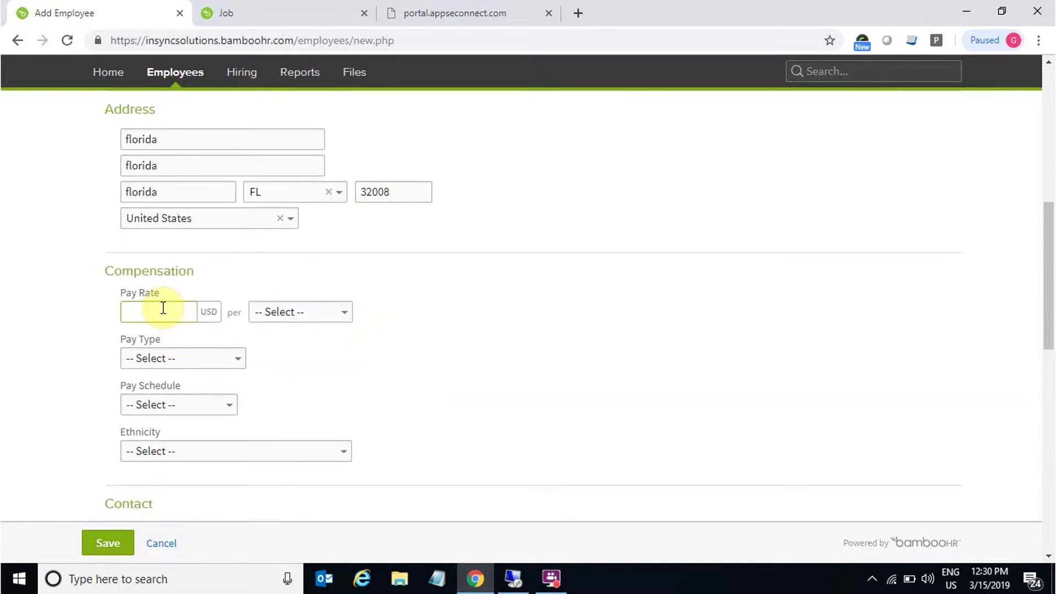
text(345)
click(303, 316)
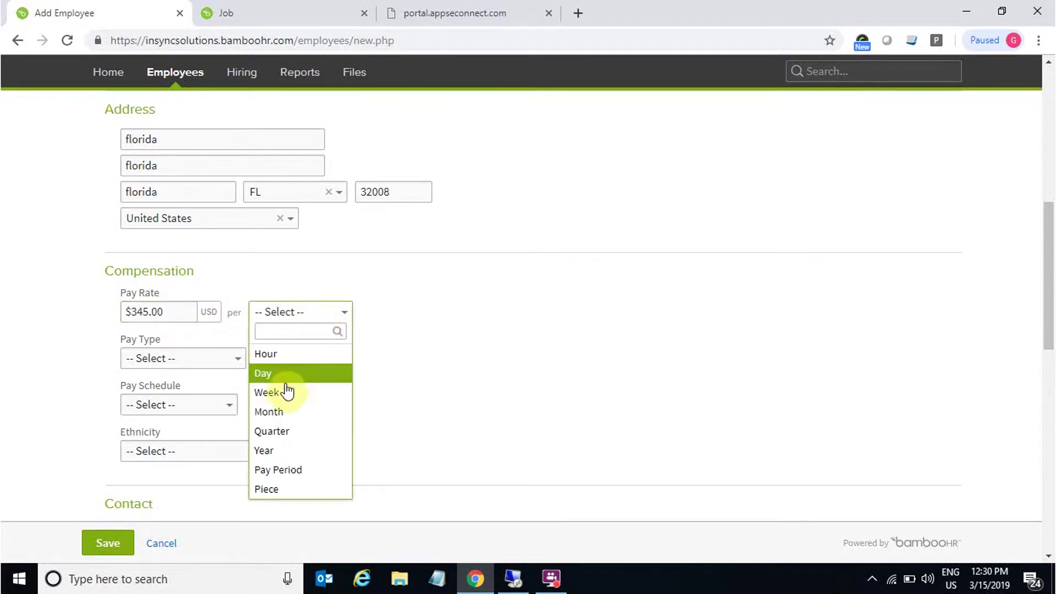
click(279, 412)
click(212, 359)
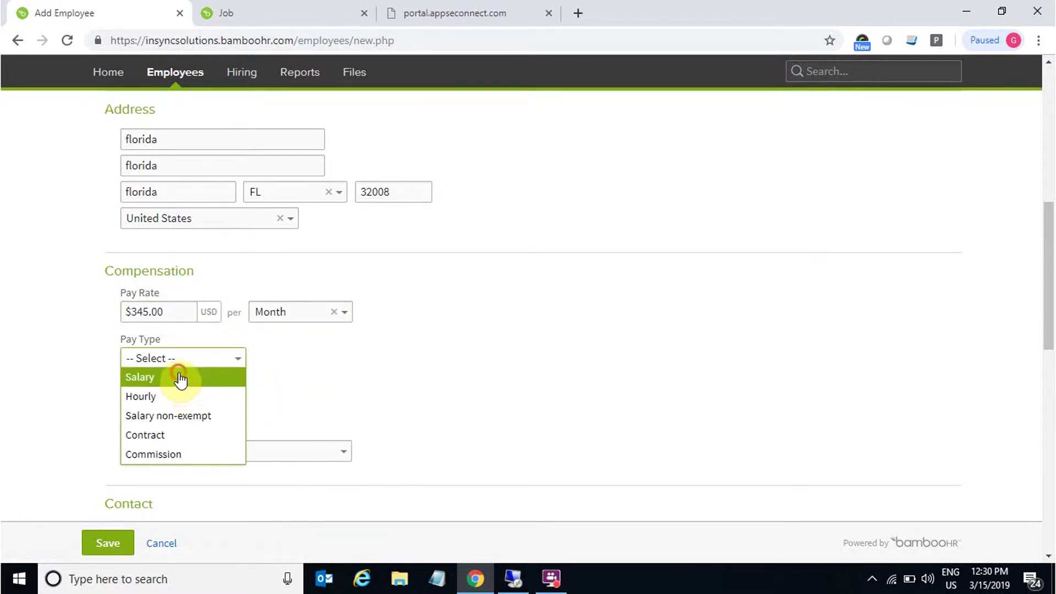
click(181, 378)
scroll(231, 410, down, 1)
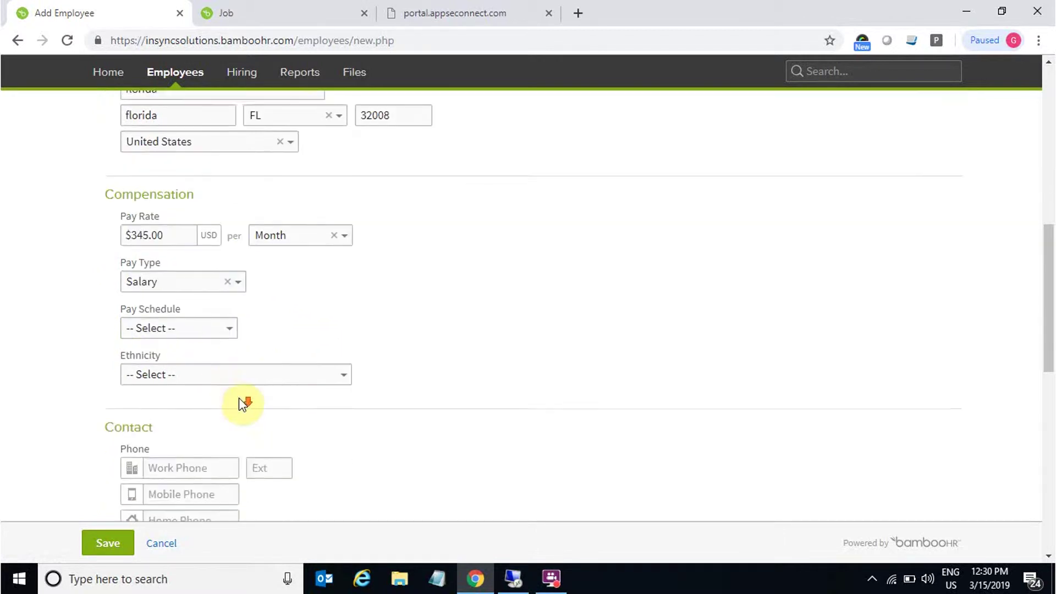
click(210, 330)
click(209, 346)
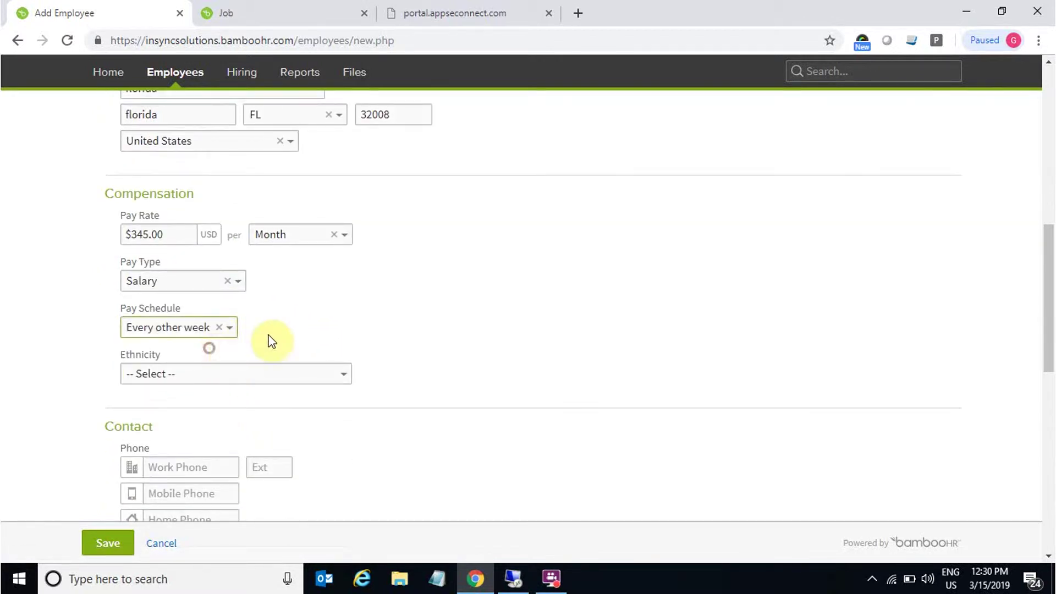
click(226, 328)
click(182, 365)
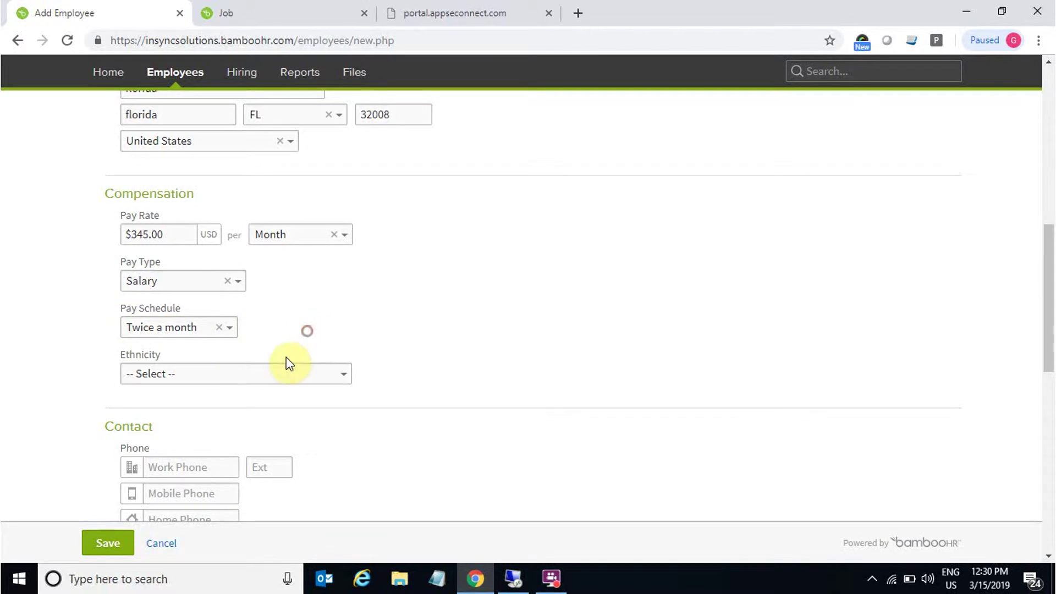
scroll(289, 363, down, 3)
Step: Enter the work phone, reuse it for mobile and home phones, and type the work email
click(193, 315)
text(23456789)
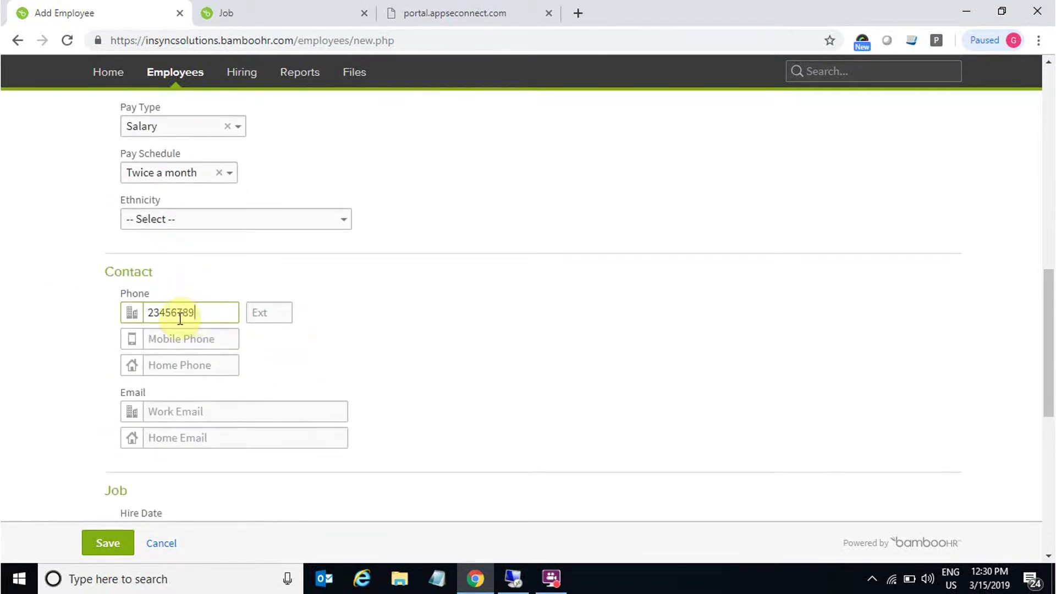
text(3)
drag(213, 311, 145, 315)
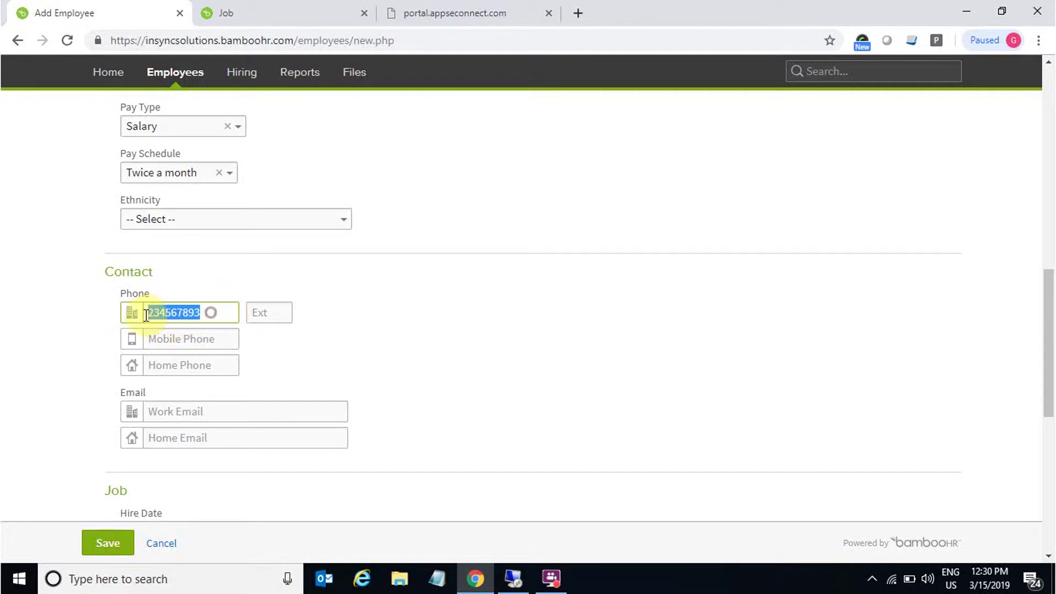
click(212, 312)
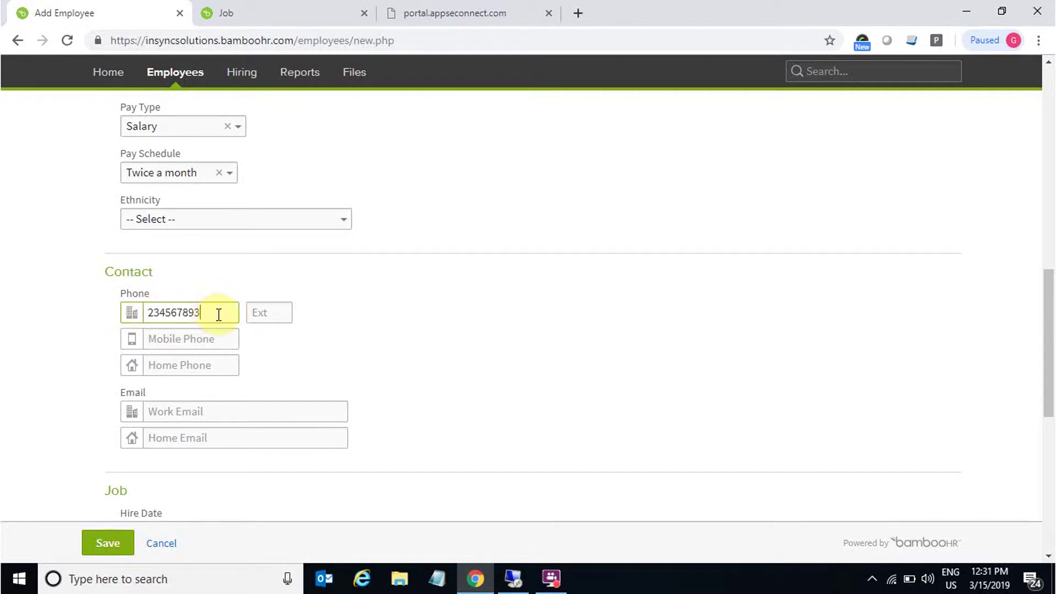
text(78)
click(209, 339)
key(ctrl+v)
click(197, 363)
key(ctrl+v)
click(201, 408)
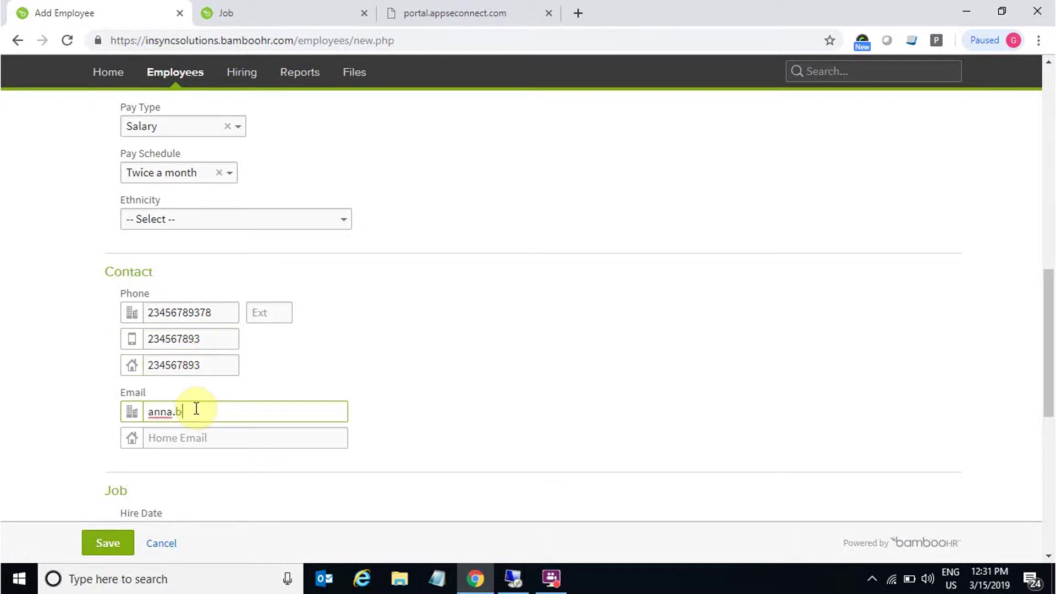
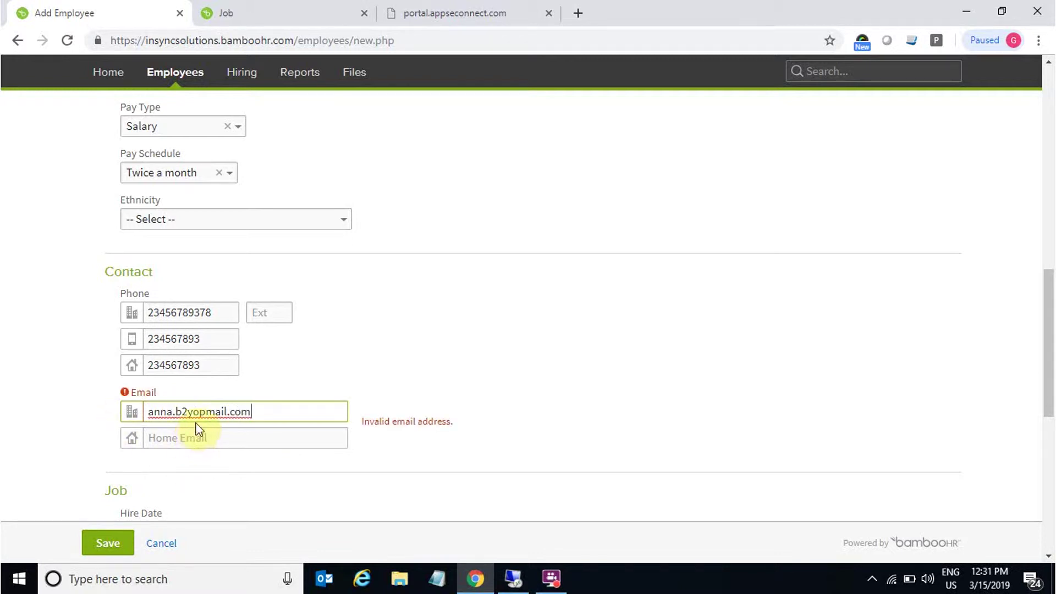
text(#)
key(BackSpace)
text(@)
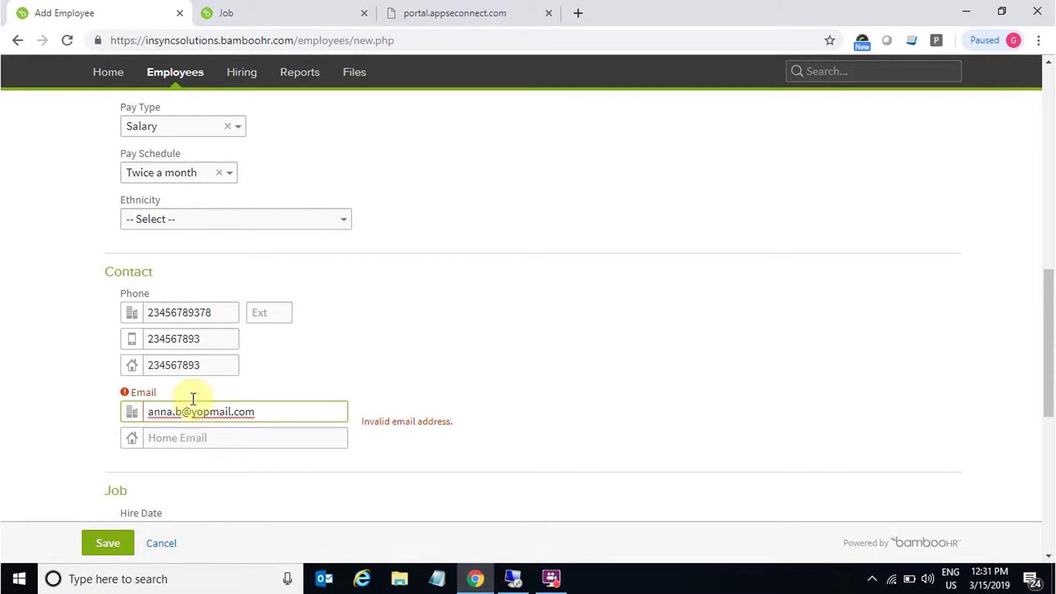
scroll(332, 358, down, 5)
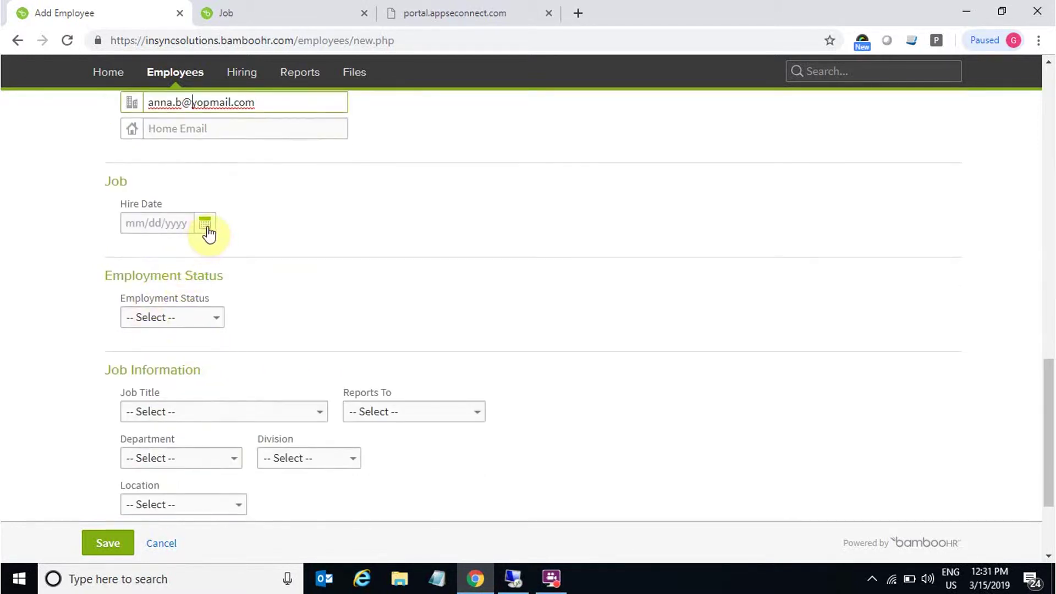
Step: Set the hire date to 03/07/2019 and employment status Full-Time
click(207, 224)
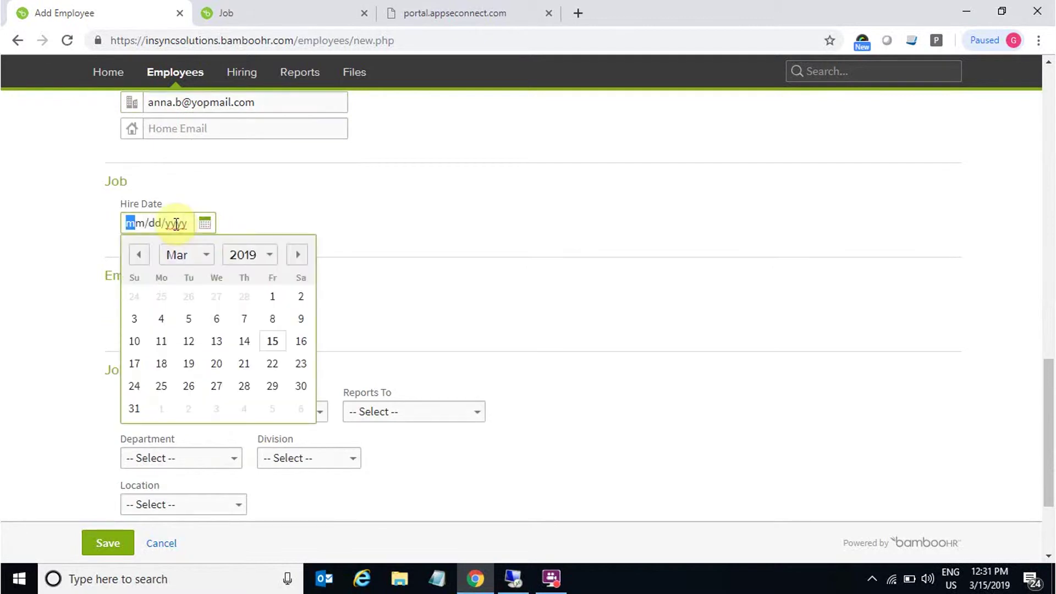
click(243, 322)
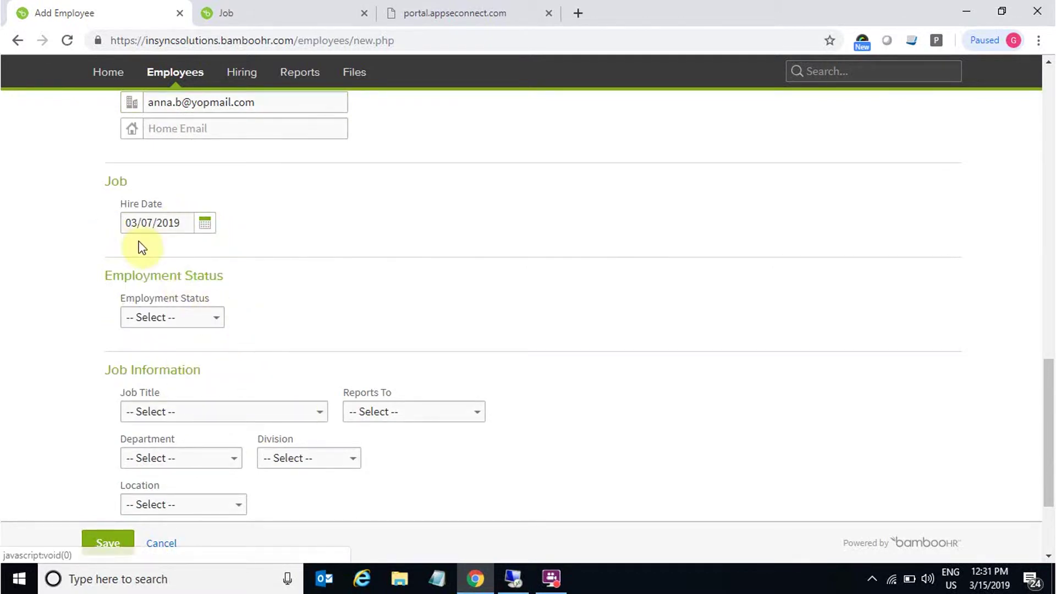
click(190, 319)
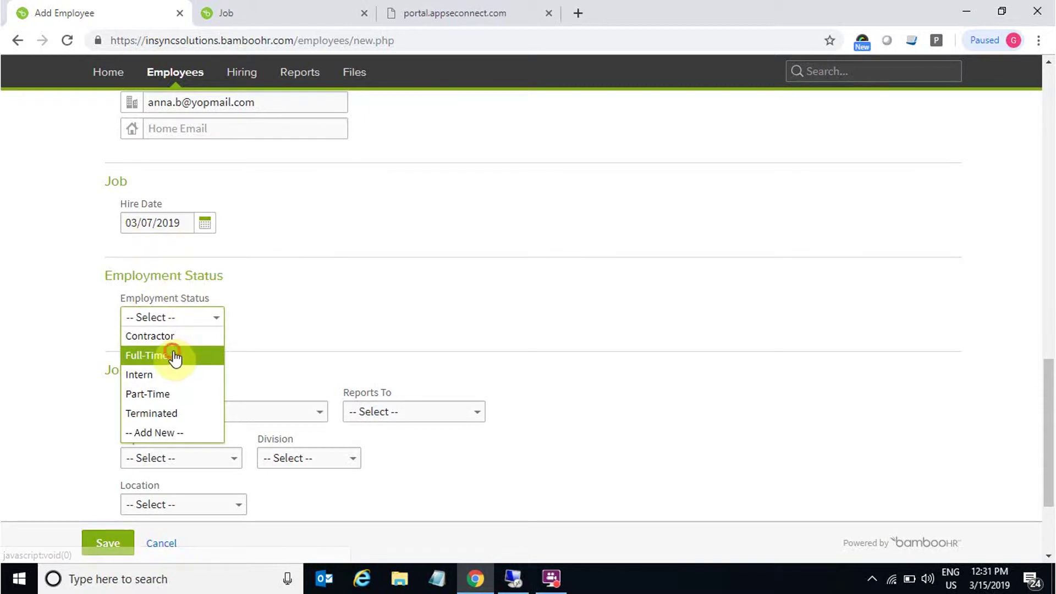
click(206, 355)
scroll(277, 390, down, 3)
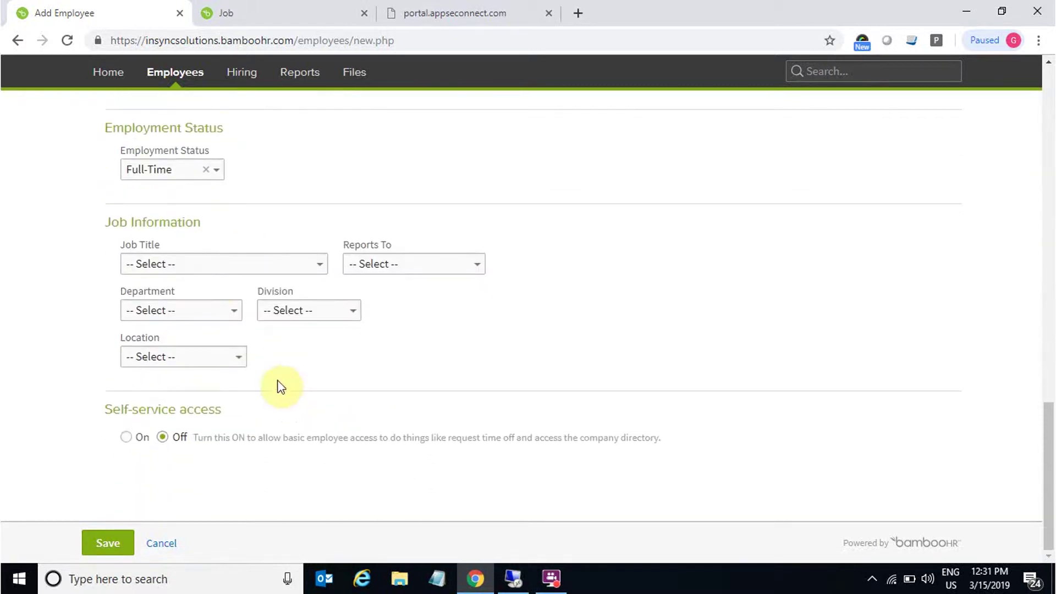
Step: Set job title Software Engineer, choose a Reports To manager, and department IT
click(217, 269)
scroll(264, 350, down, 7)
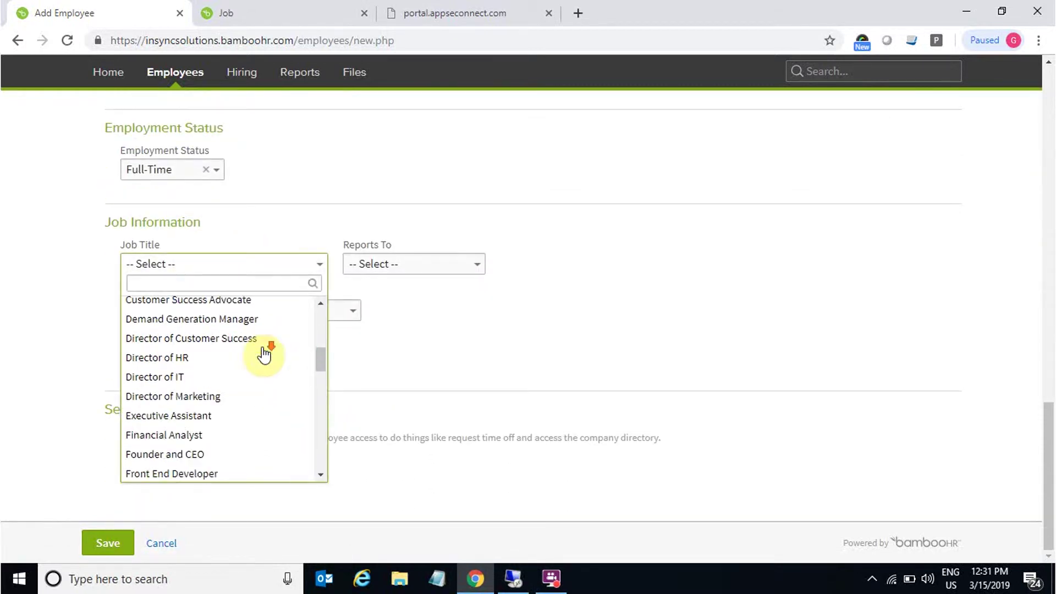
scroll(253, 360, down, 3)
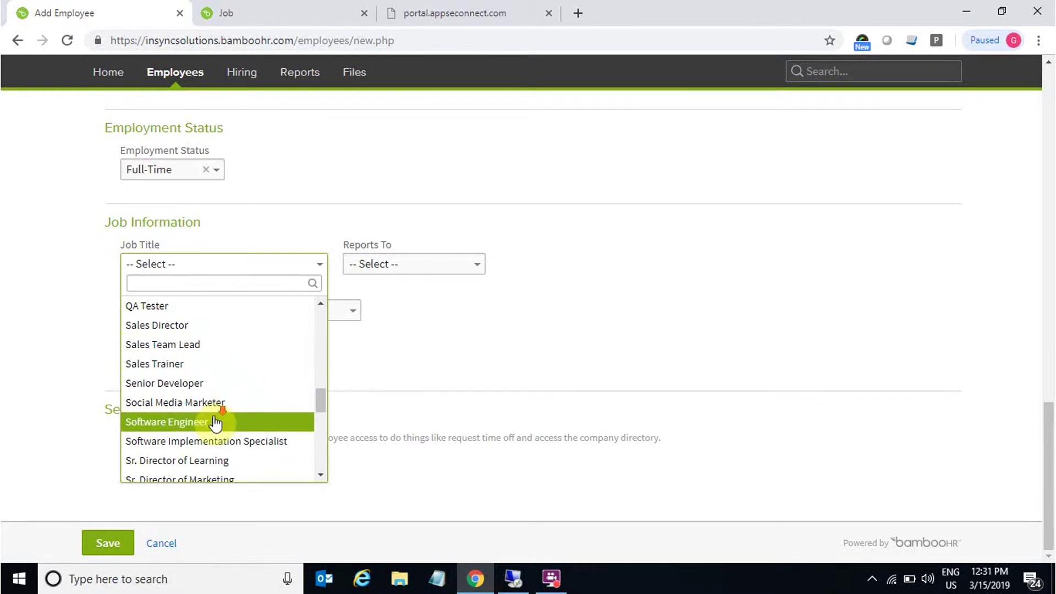
scroll(198, 405, down, 2)
click(177, 345)
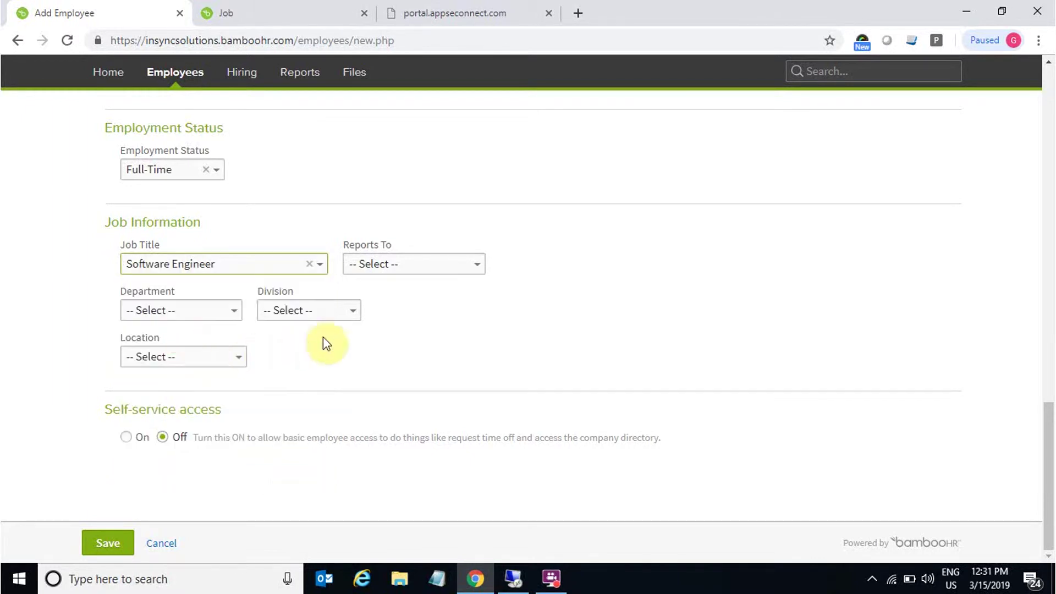
click(395, 271)
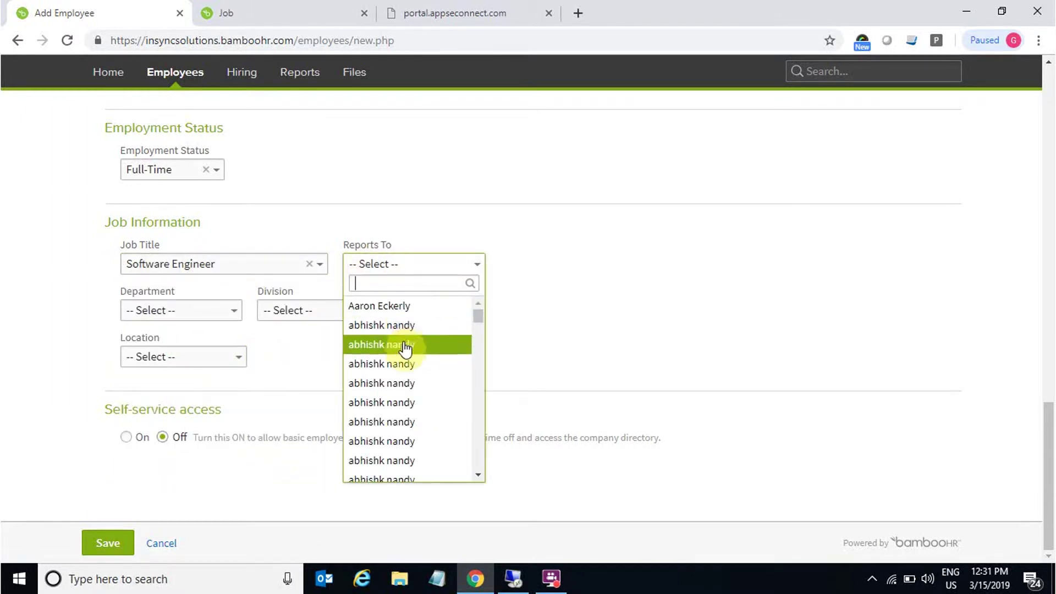
click(402, 342)
click(193, 316)
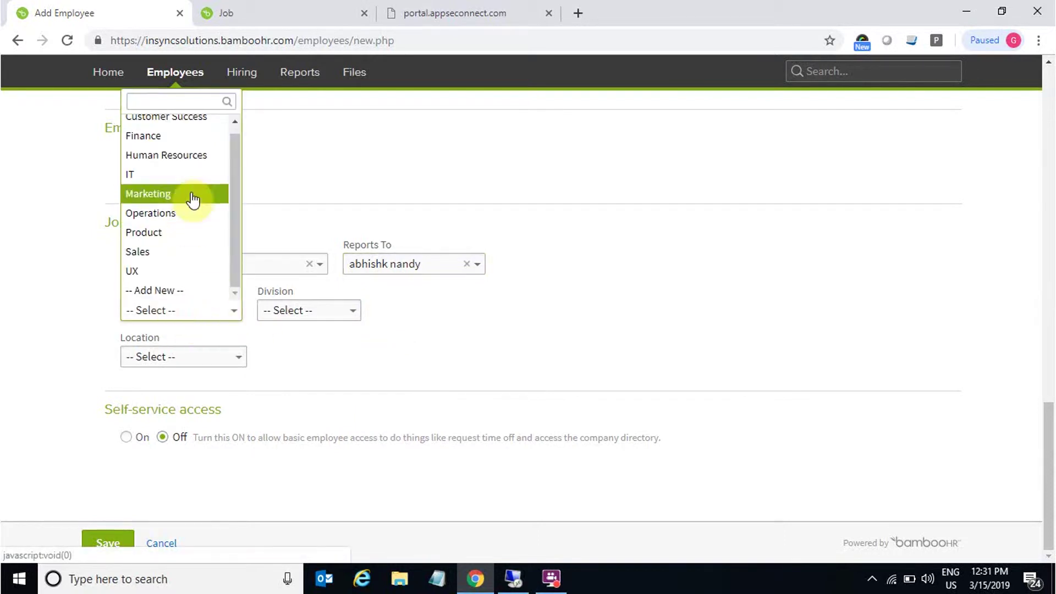
click(158, 176)
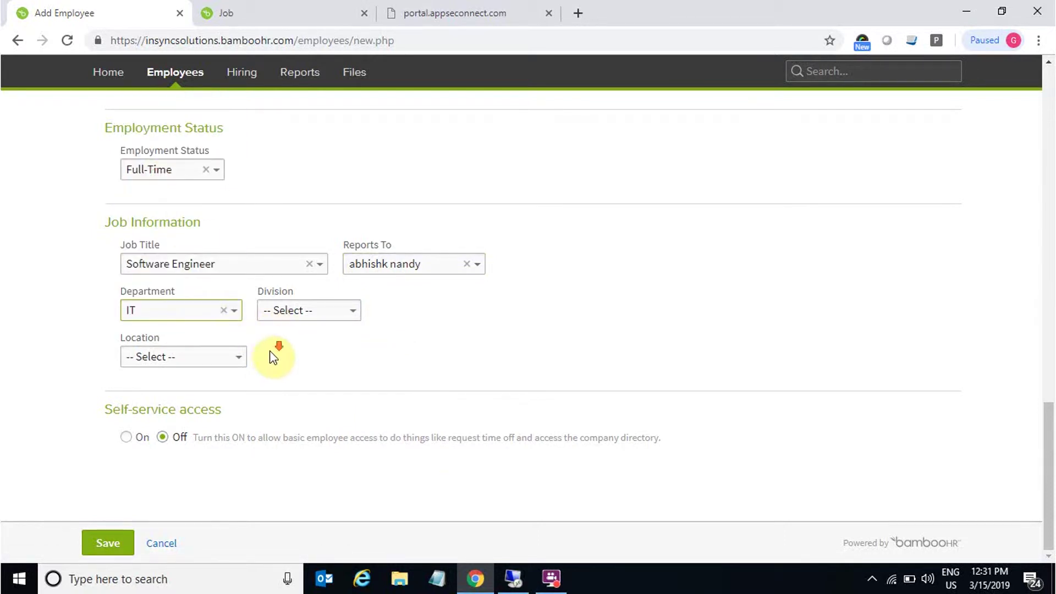
Step: Save the new BambooHR employee record and return to the SAP Business One session
click(105, 546)
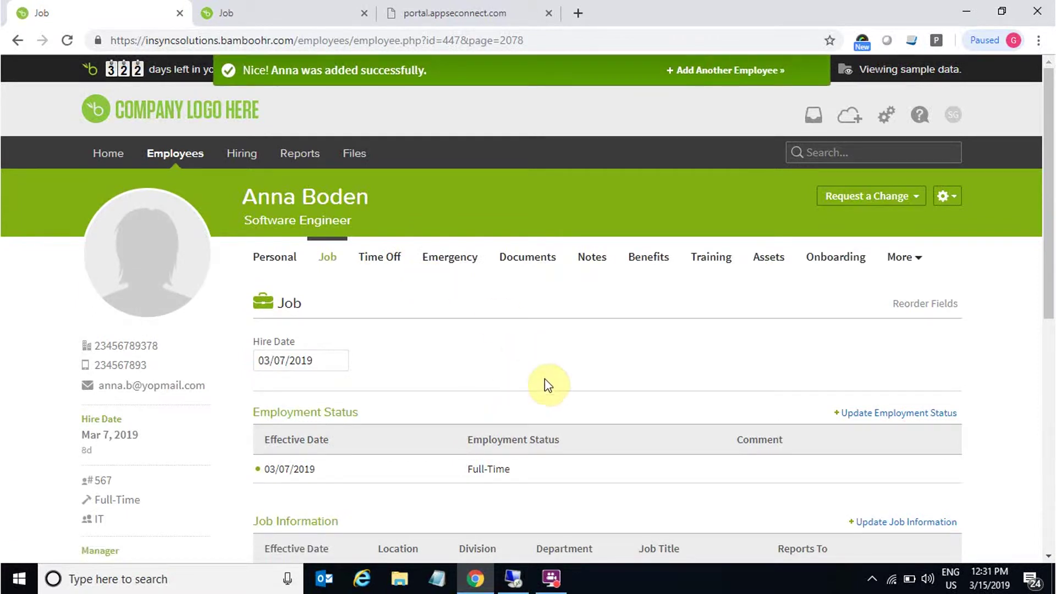
scroll(572, 407, down, 1)
click(509, 578)
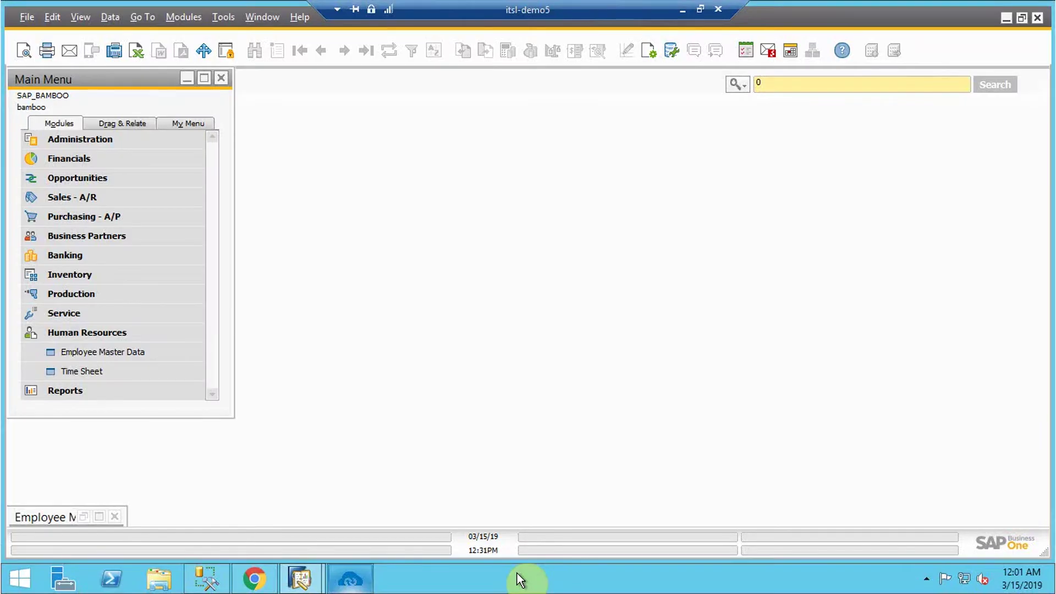
Step: Run the Employee Add sync in the APPSeCONNECT panel, then open Employee Master Data
click(350, 578)
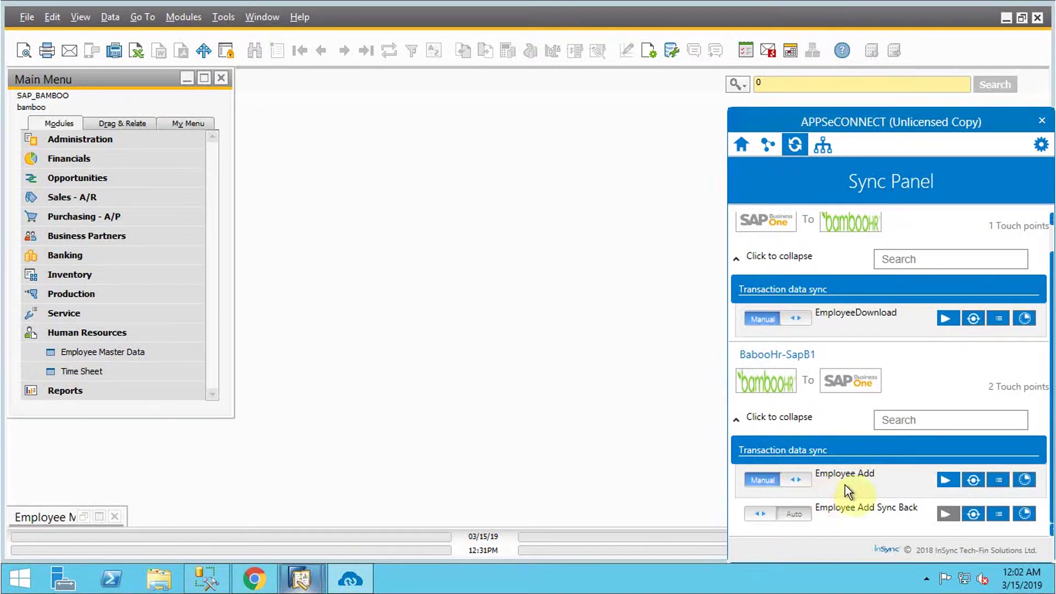
click(947, 483)
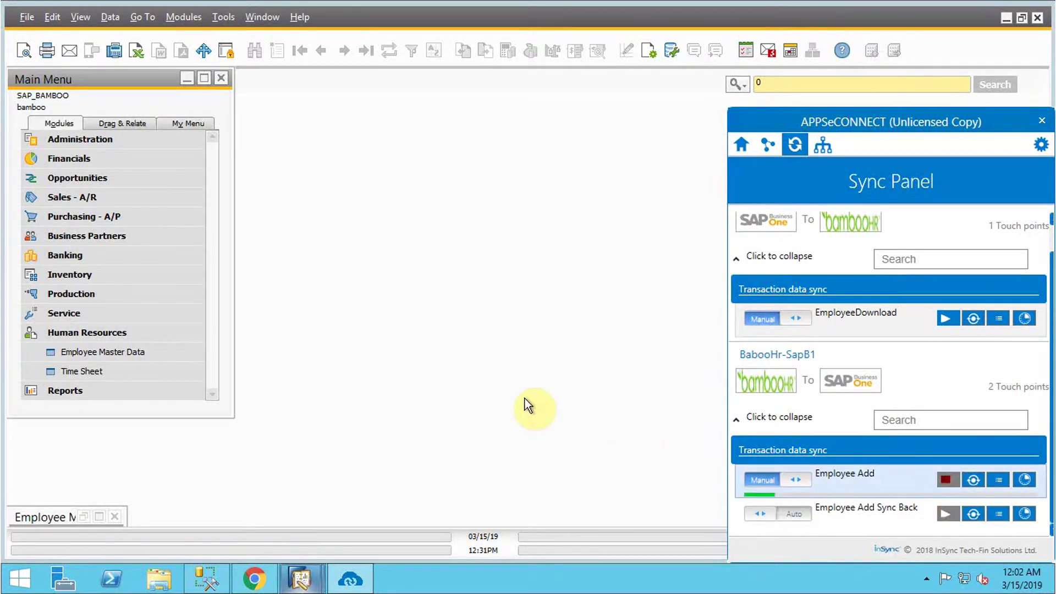
click(509, 350)
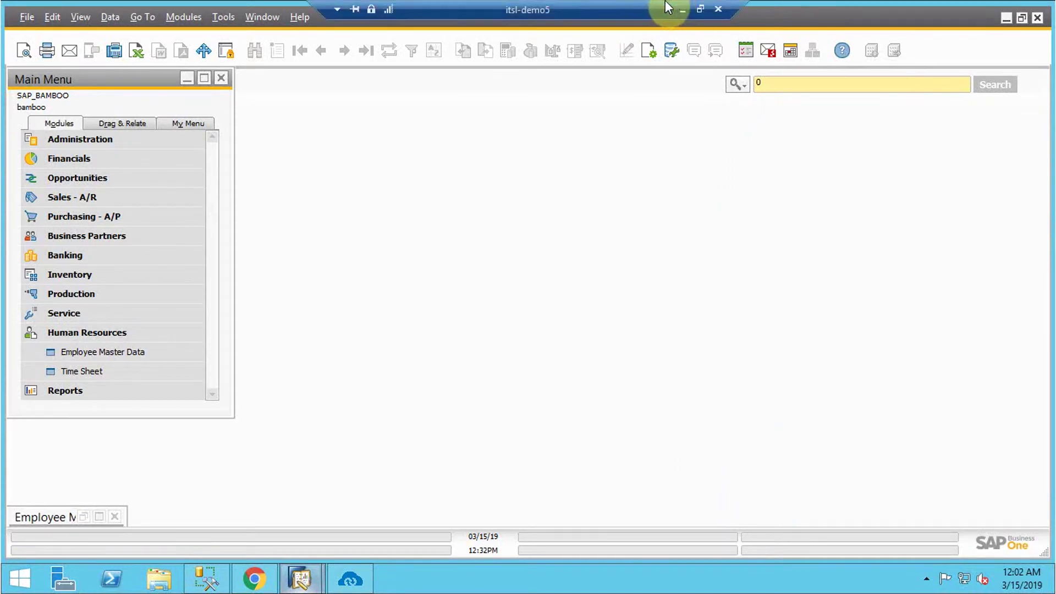
click(101, 356)
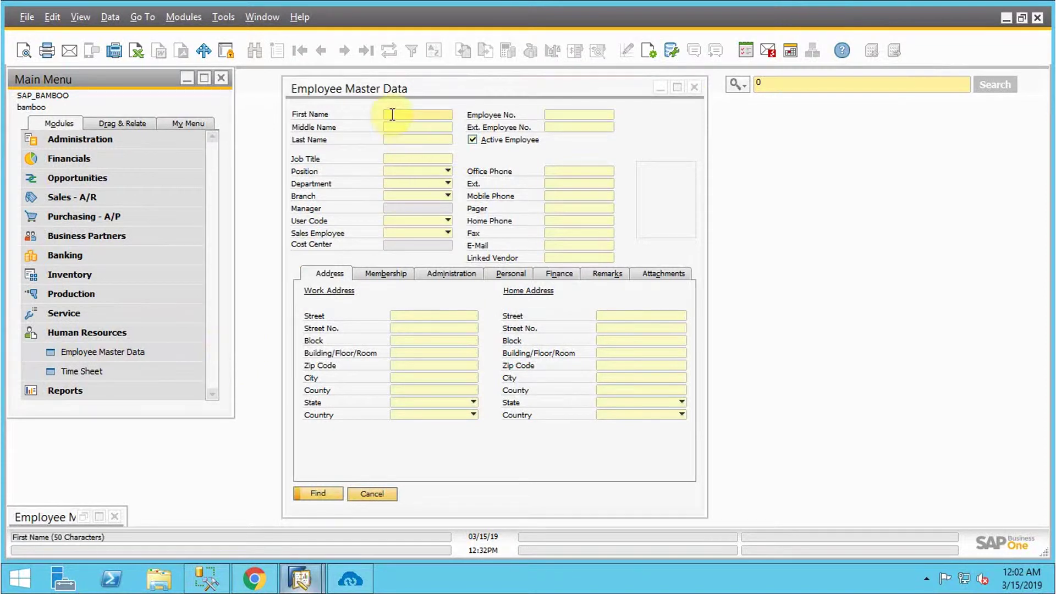
click(391, 113)
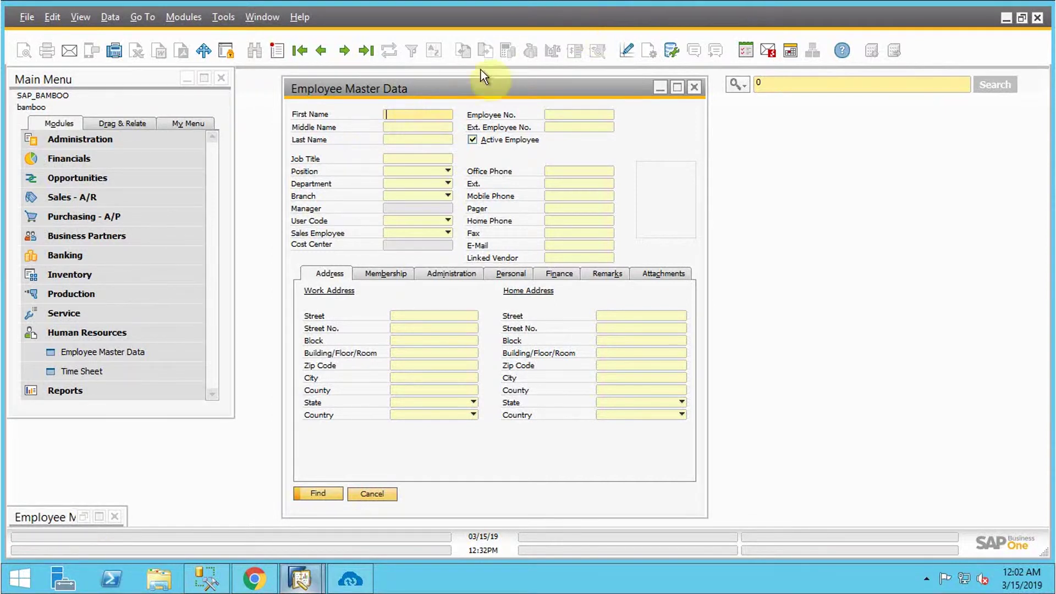
click(679, 4)
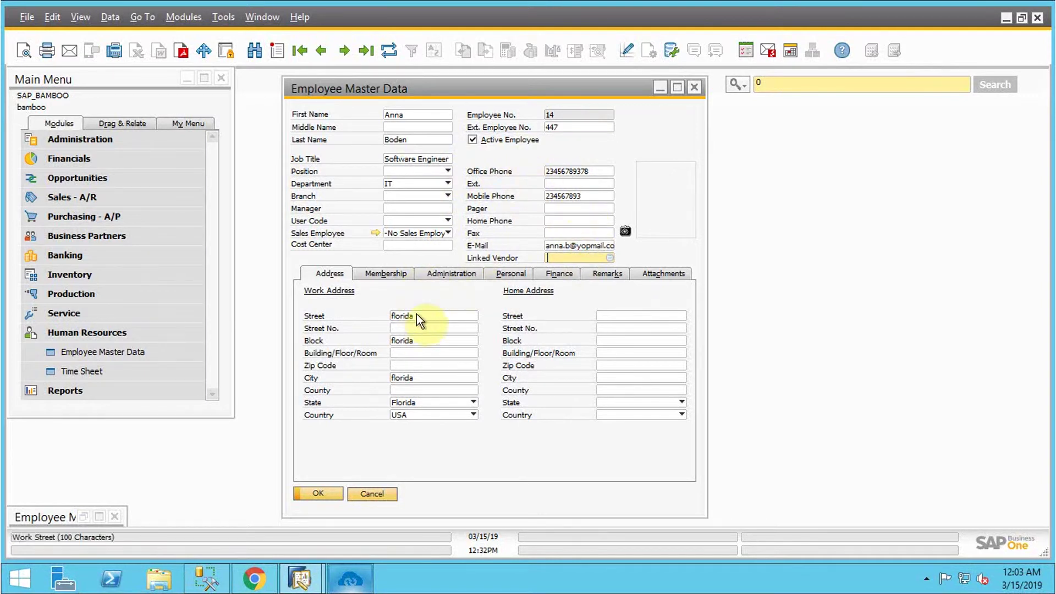
click(453, 279)
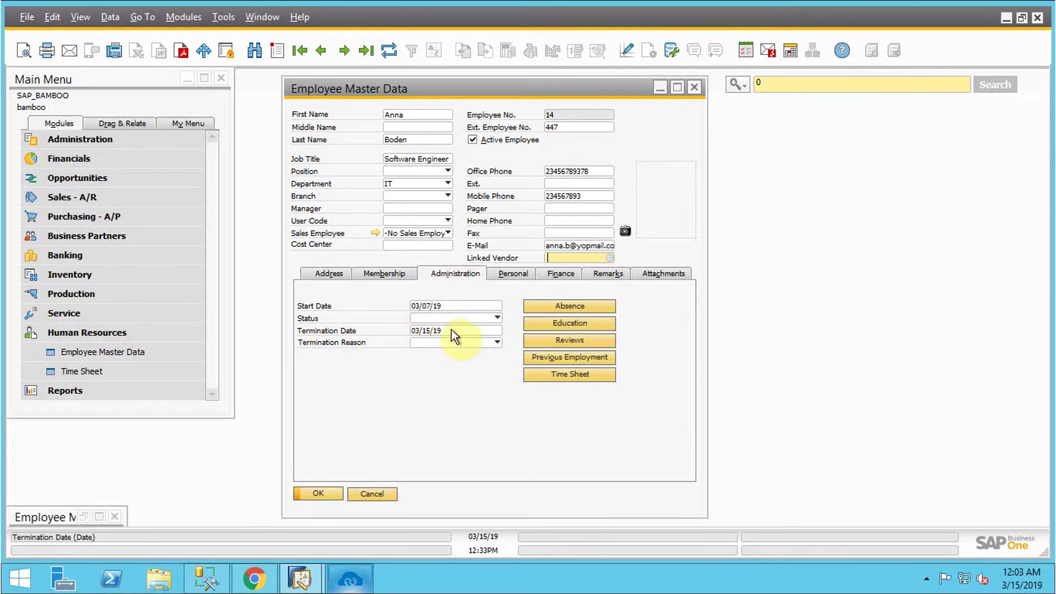
click(513, 275)
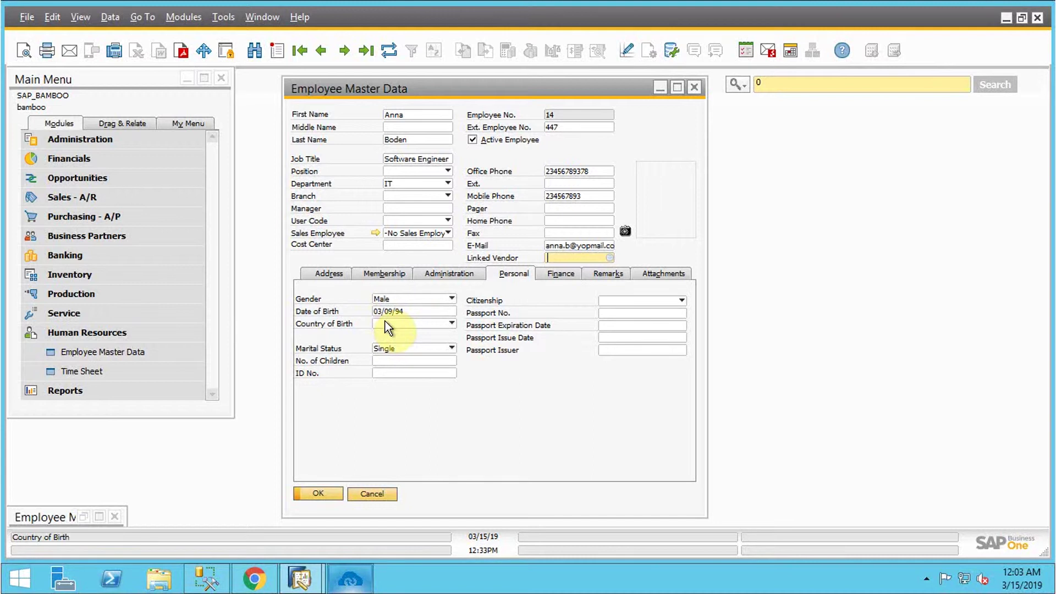
click(563, 273)
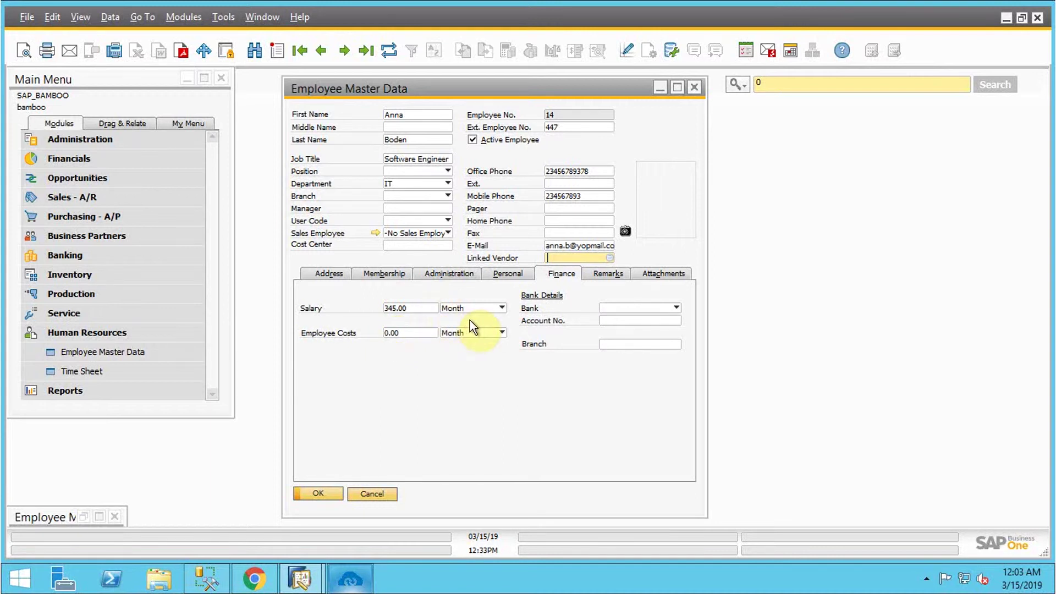
click(319, 494)
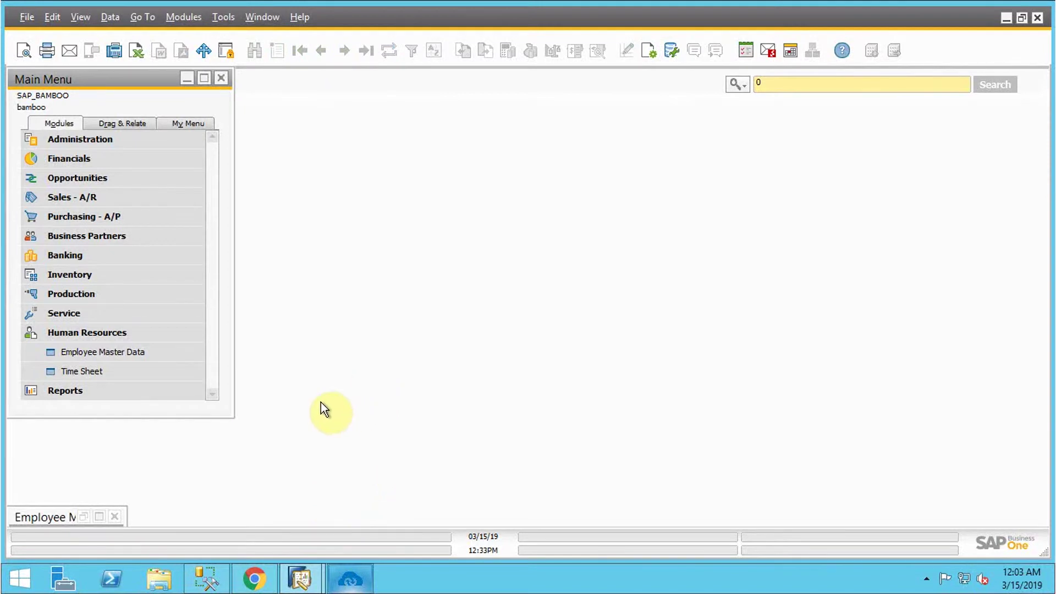
Step: Start a new Employee Master Data entry and enter the employee's first and last name
click(107, 352)
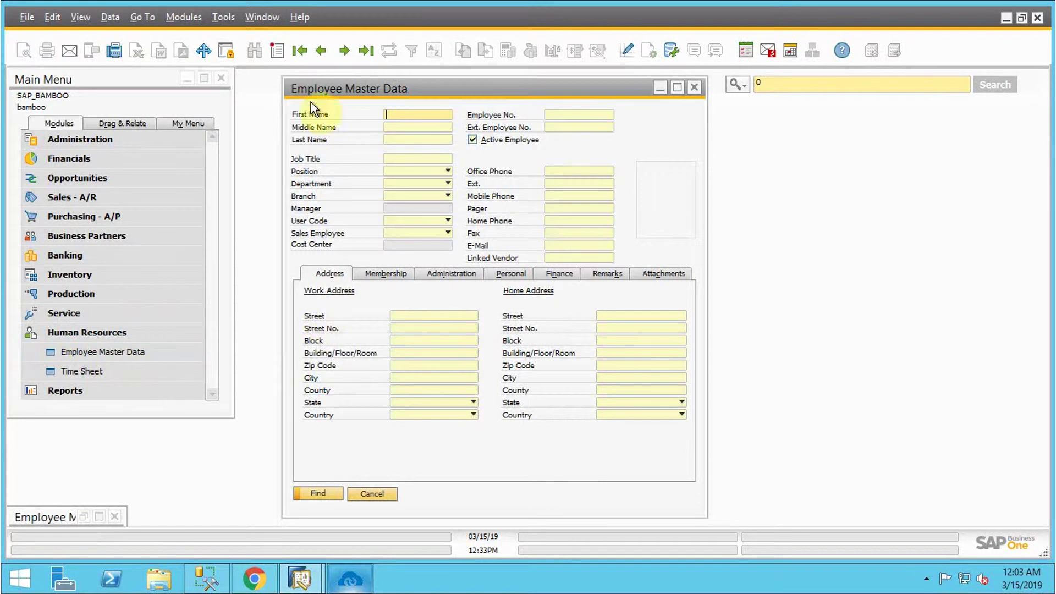
key(ctrl+a)
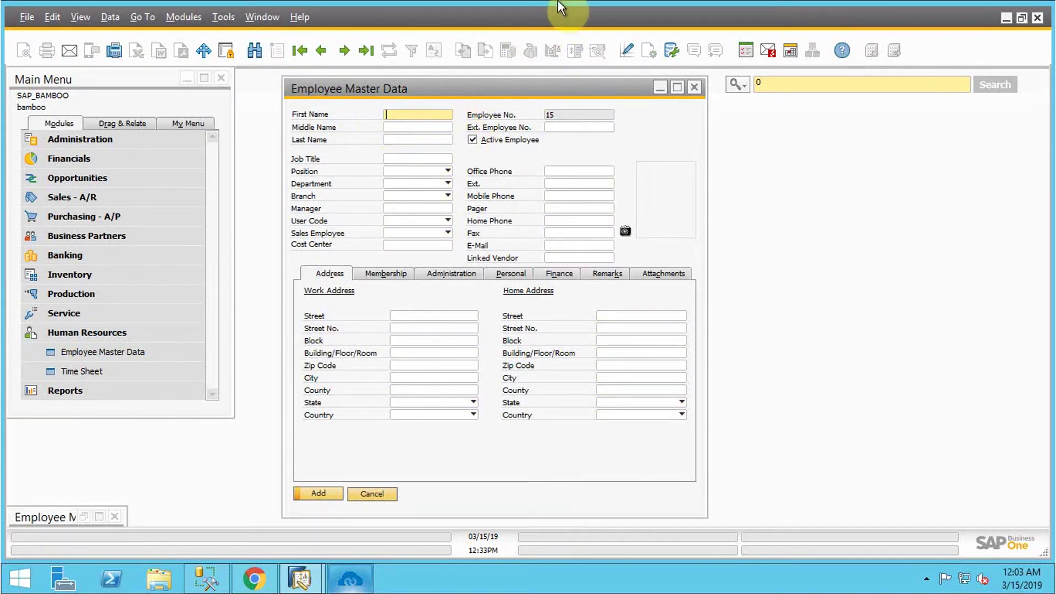
mouse_move(636, 1)
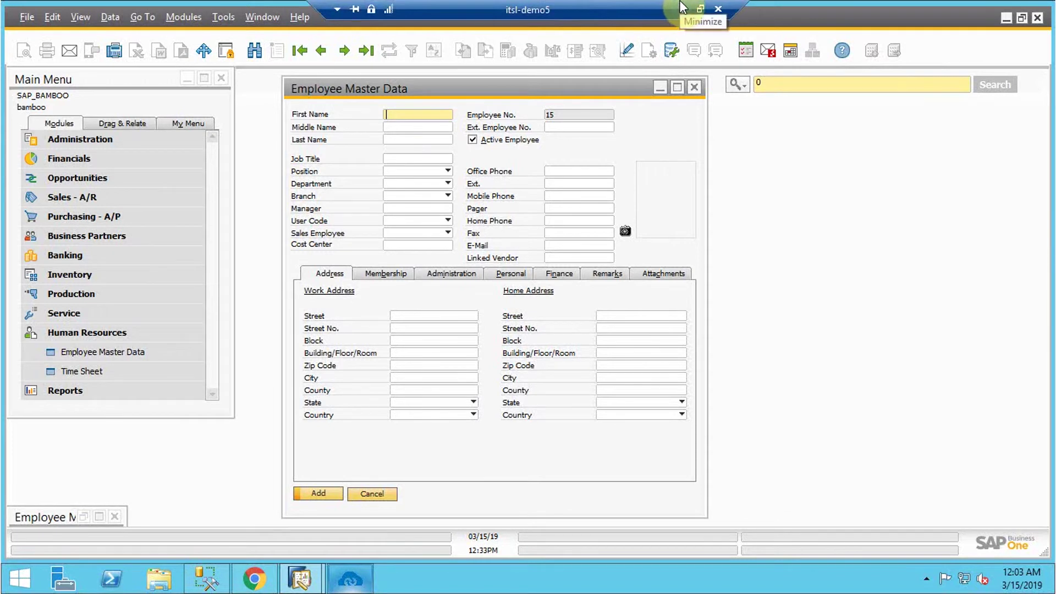
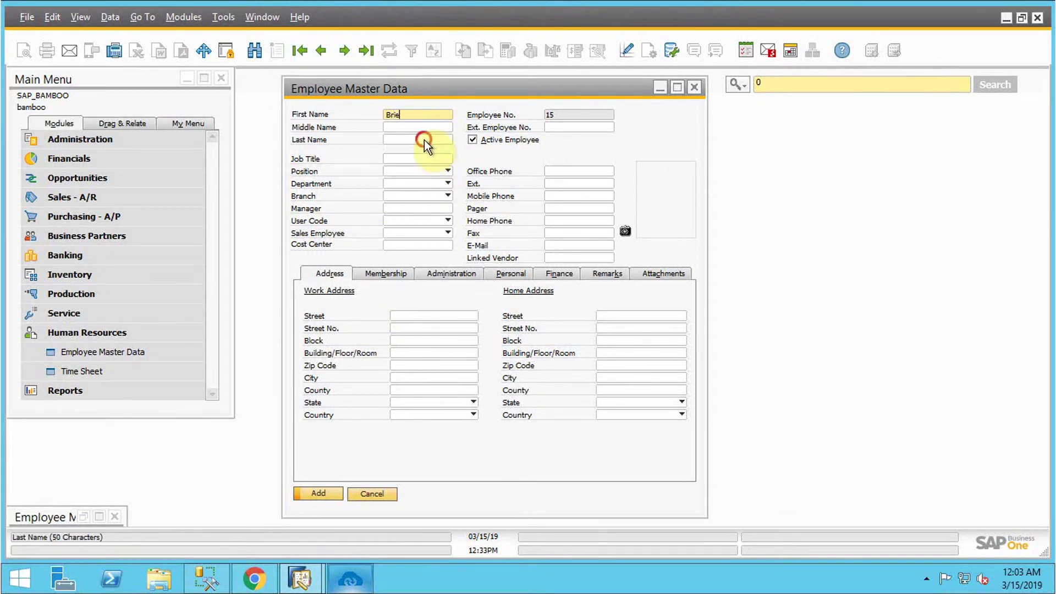
click(418, 141)
text(Larson)
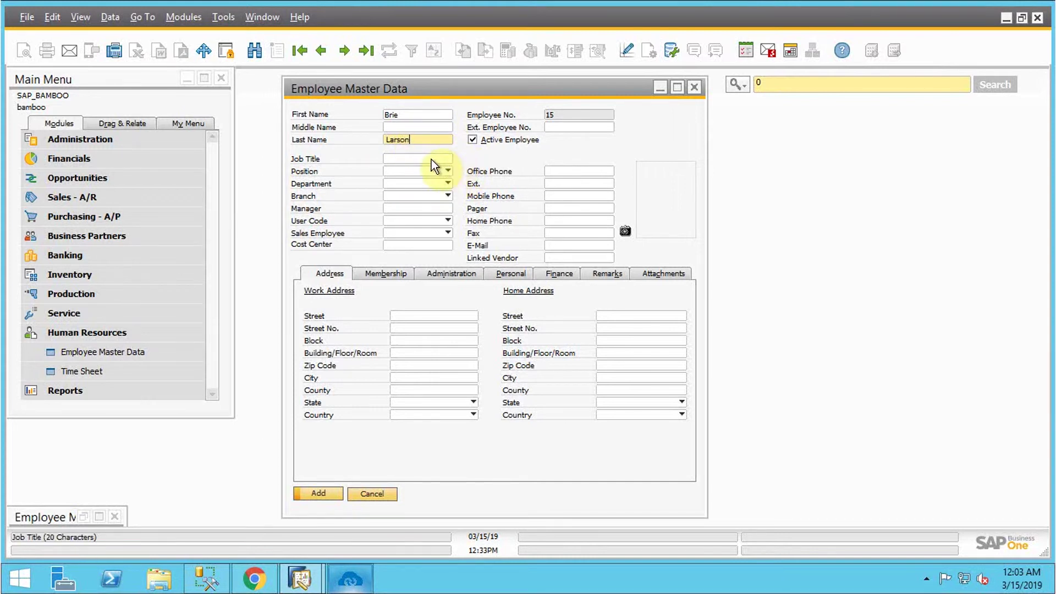
Step: Set job title Software Engineer and department IT
click(433, 159)
text(So)
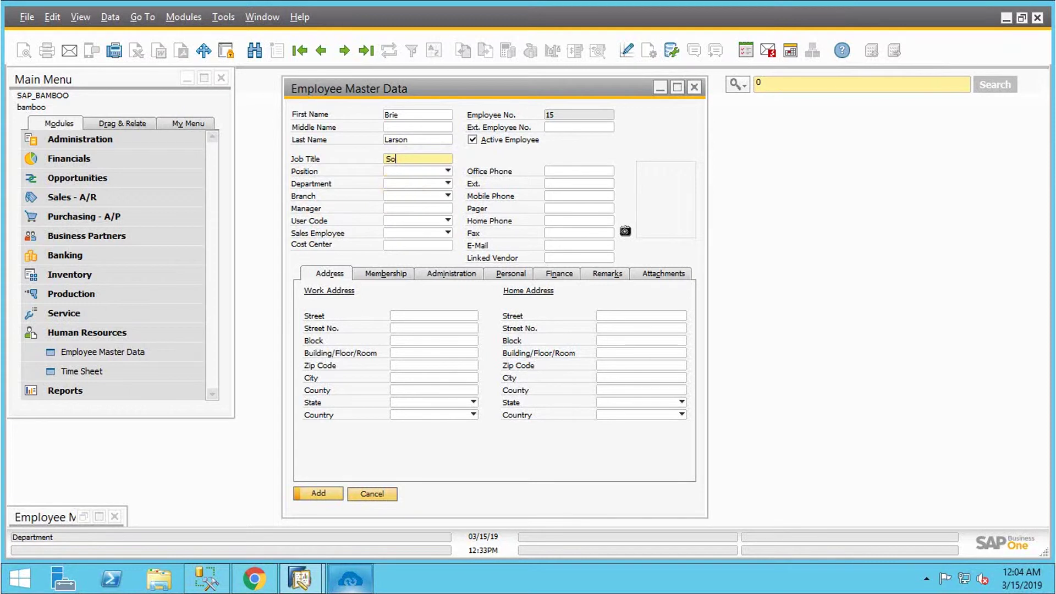
text(ftware Engineer)
click(446, 172)
click(467, 152)
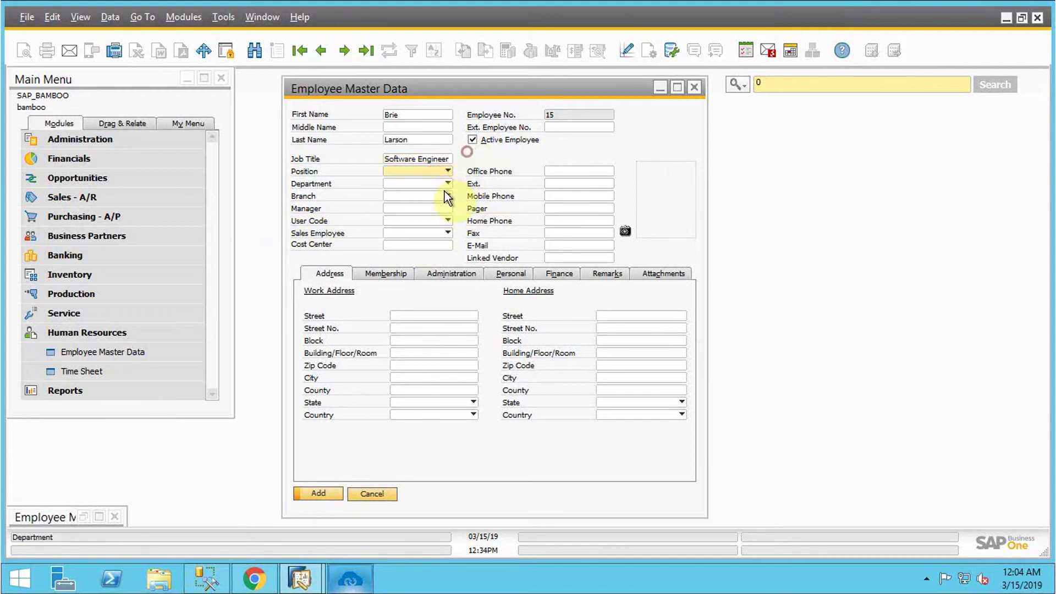
click(448, 183)
click(410, 221)
click(481, 156)
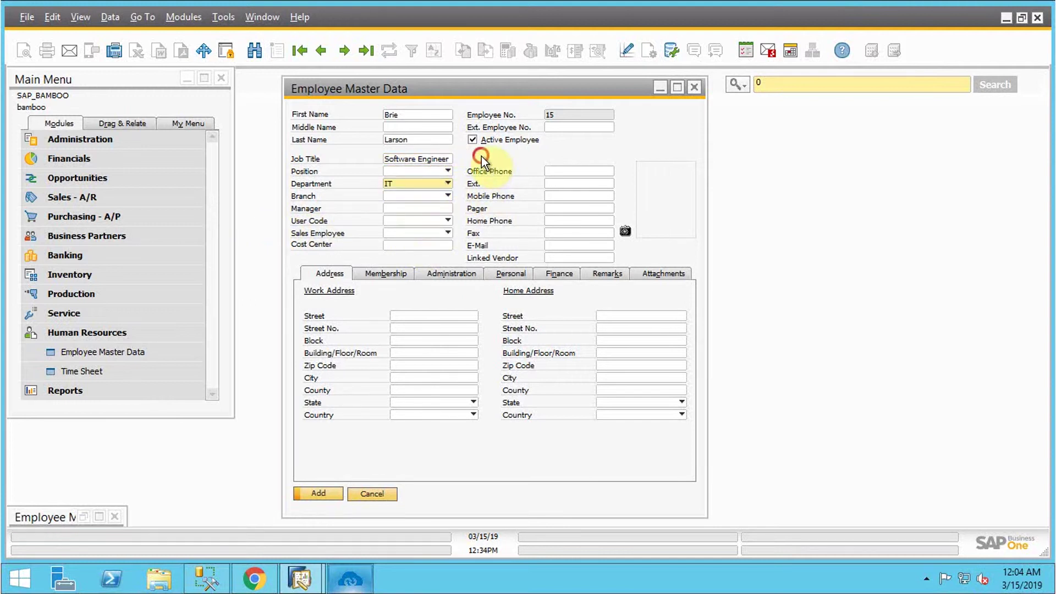
Step: Enter the office phone, copy it into mobile phone, and type the employee's e-mail
click(557, 172)
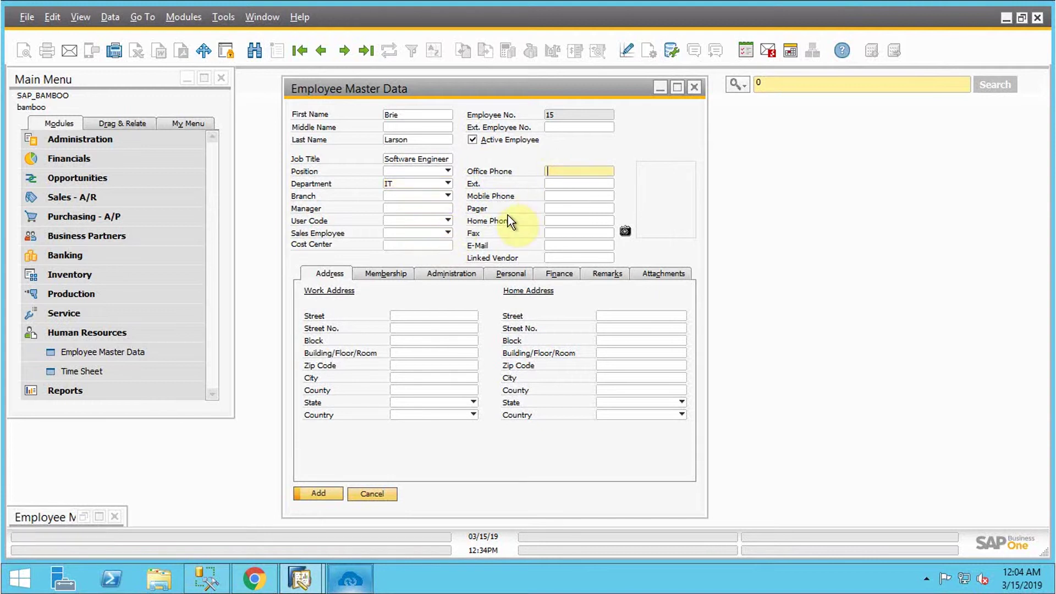
drag(595, 171, 531, 175)
key(ctrl+c)
click(562, 197)
key(ctrl+v)
click(557, 246)
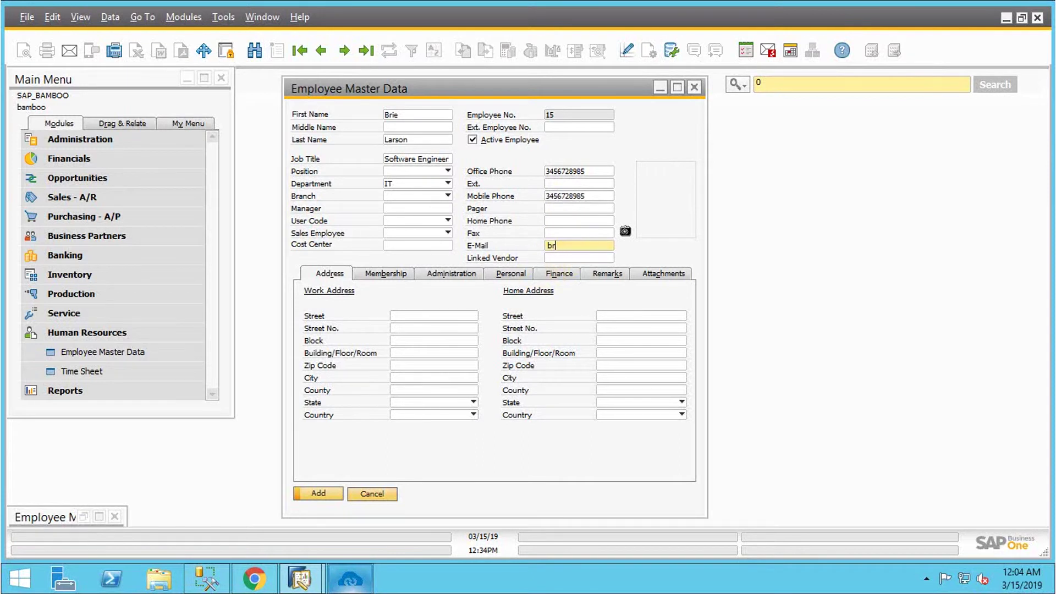
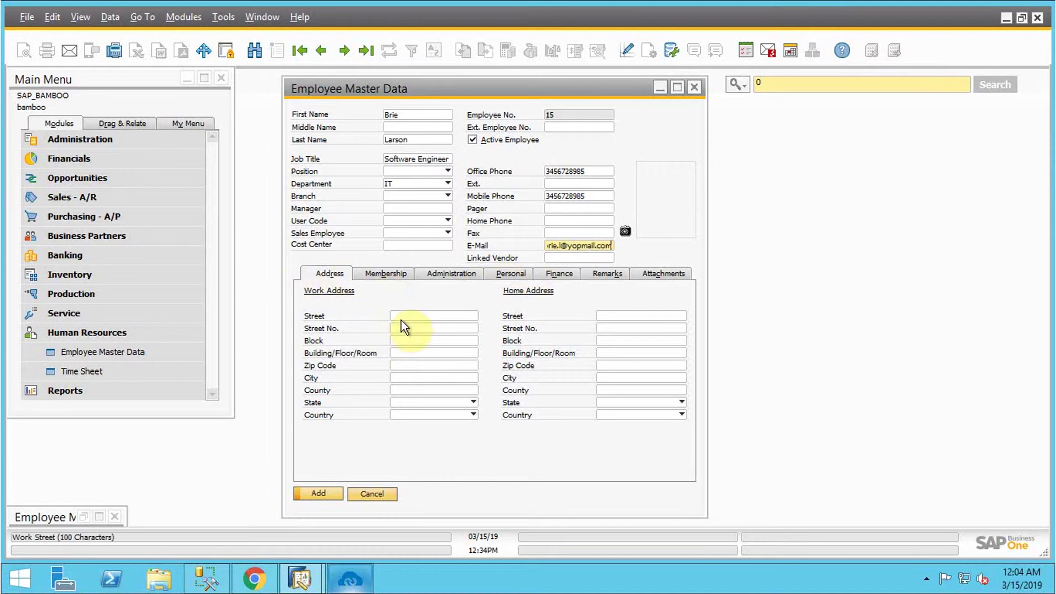
Step: Fill the work address street, street number 34, building/floor/room, zip code and city
click(401, 318)
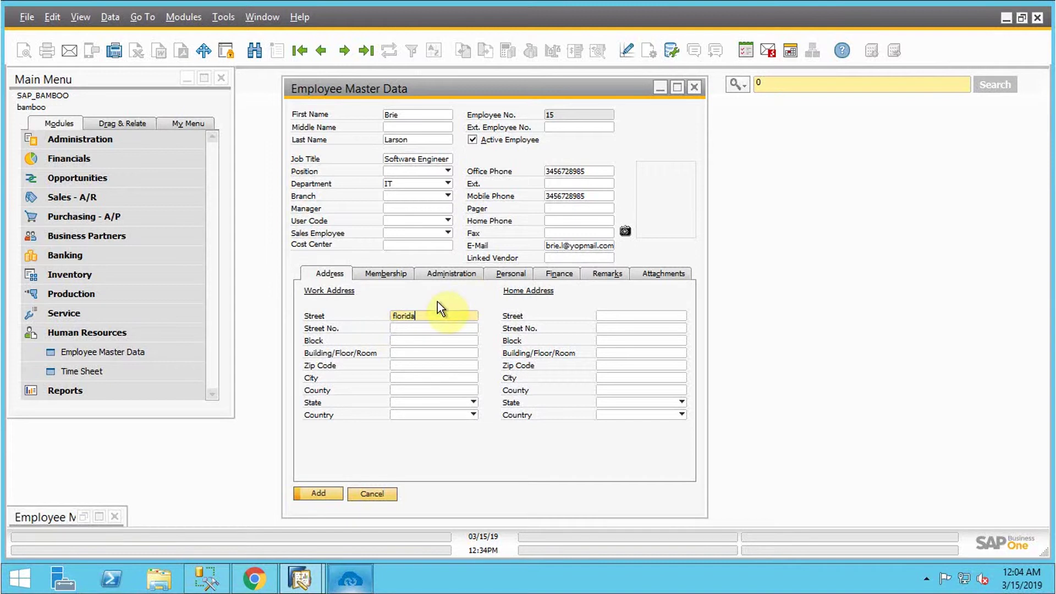
drag(420, 315, 379, 324)
key(ctrl+c)
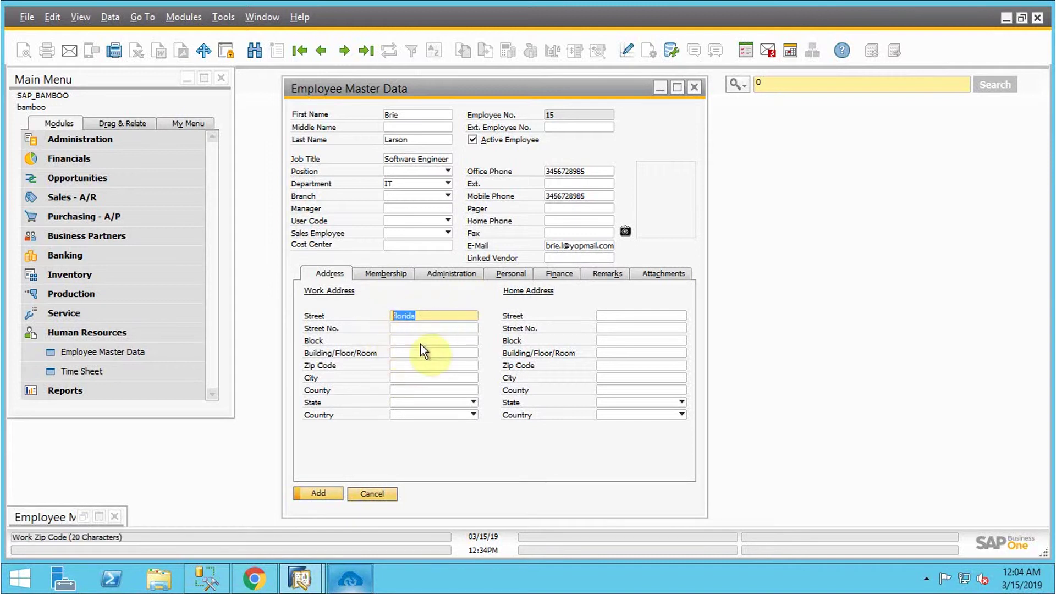
click(407, 328)
text(34)
click(418, 353)
key(ctrl+v)
click(411, 364)
text(320)
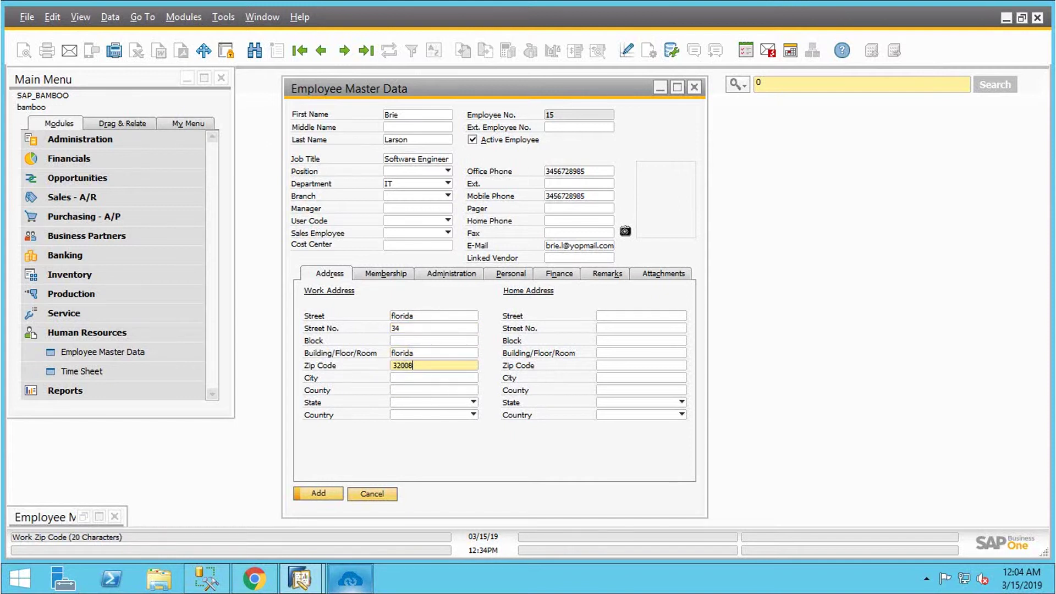
text(08)
click(435, 378)
key(ctrl+v)
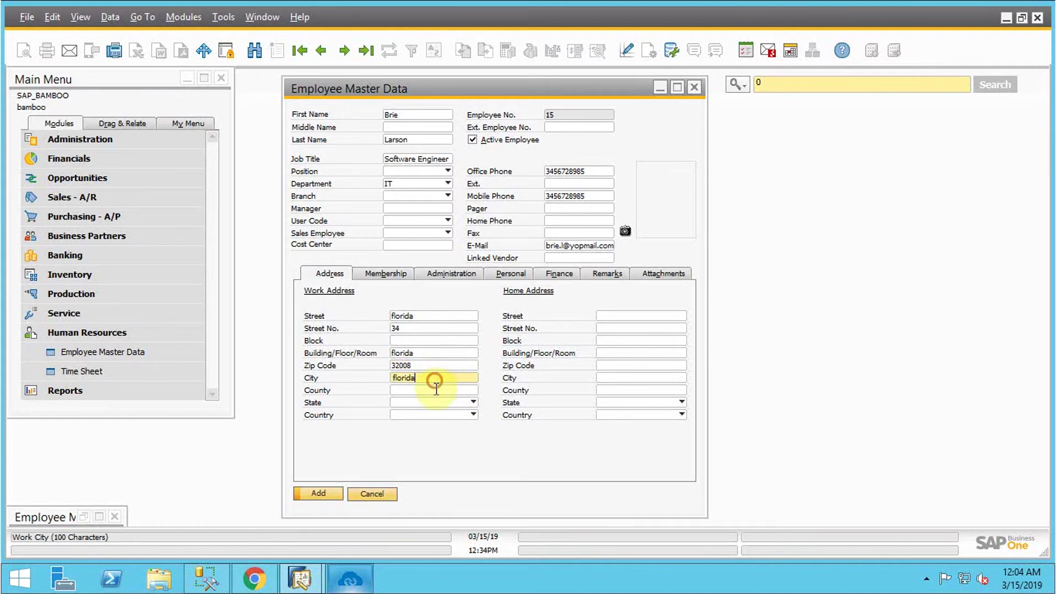
Step: Set the work address country to USA and state to Florida, then show employment dates
click(472, 415)
scroll(470, 333, down, 5)
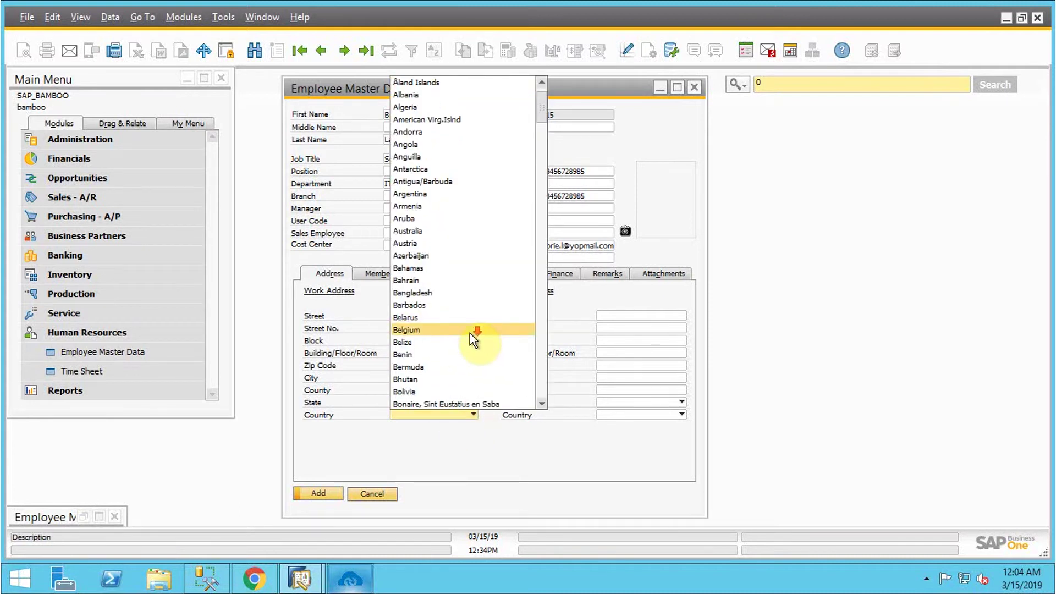
scroll(457, 364, down, 5)
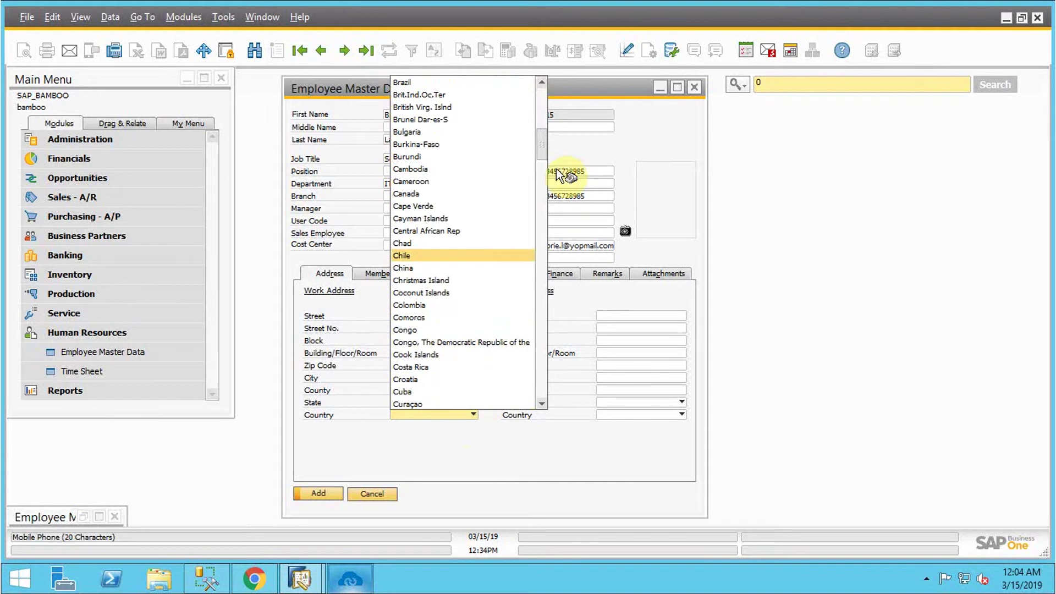
drag(541, 135, 538, 385)
scroll(440, 319, up, 5)
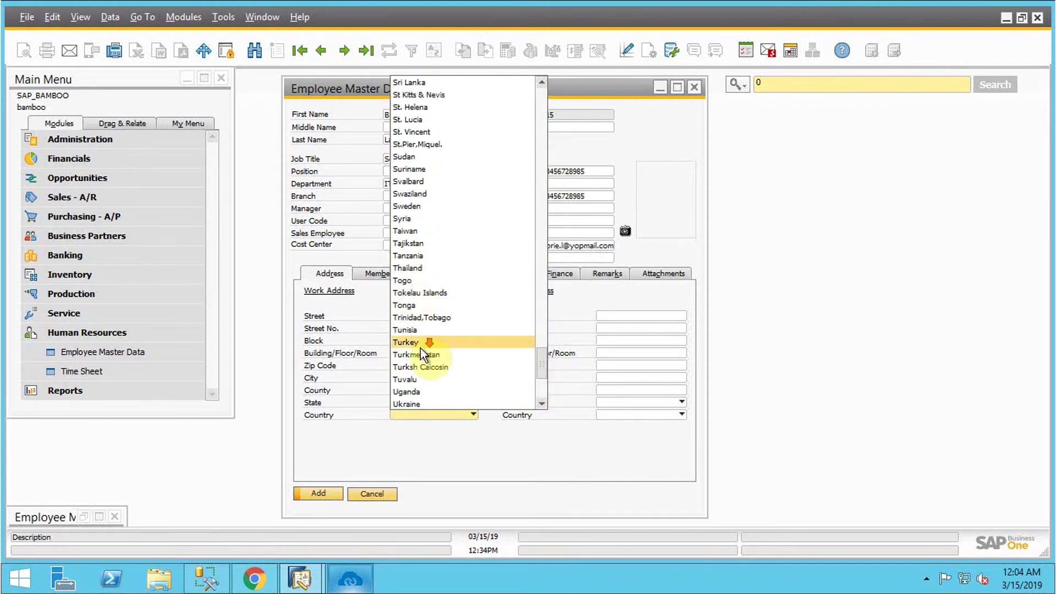
scroll(420, 348, down, 2)
click(419, 391)
click(418, 404)
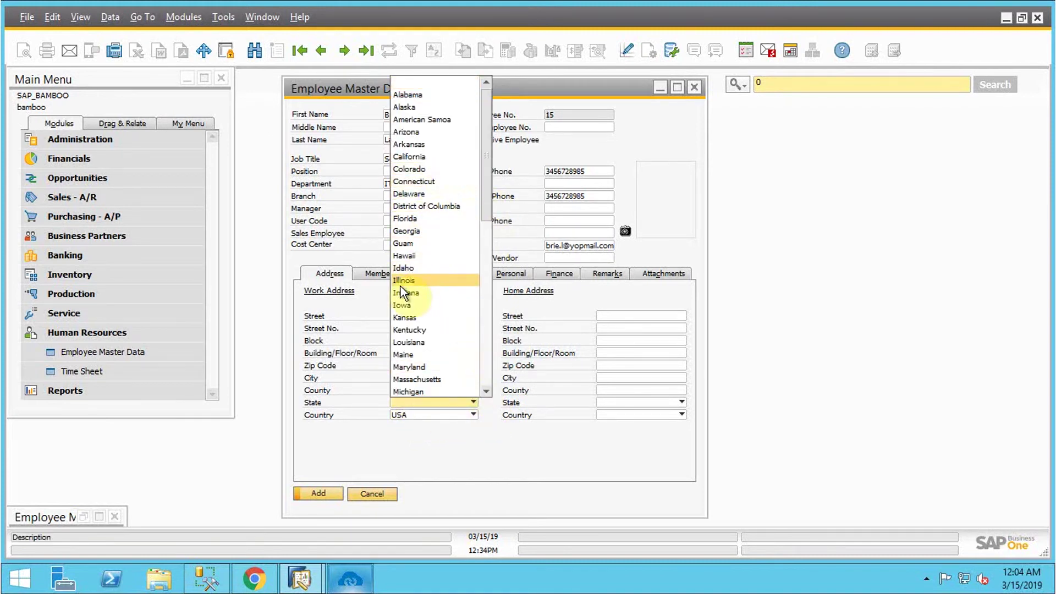
click(421, 220)
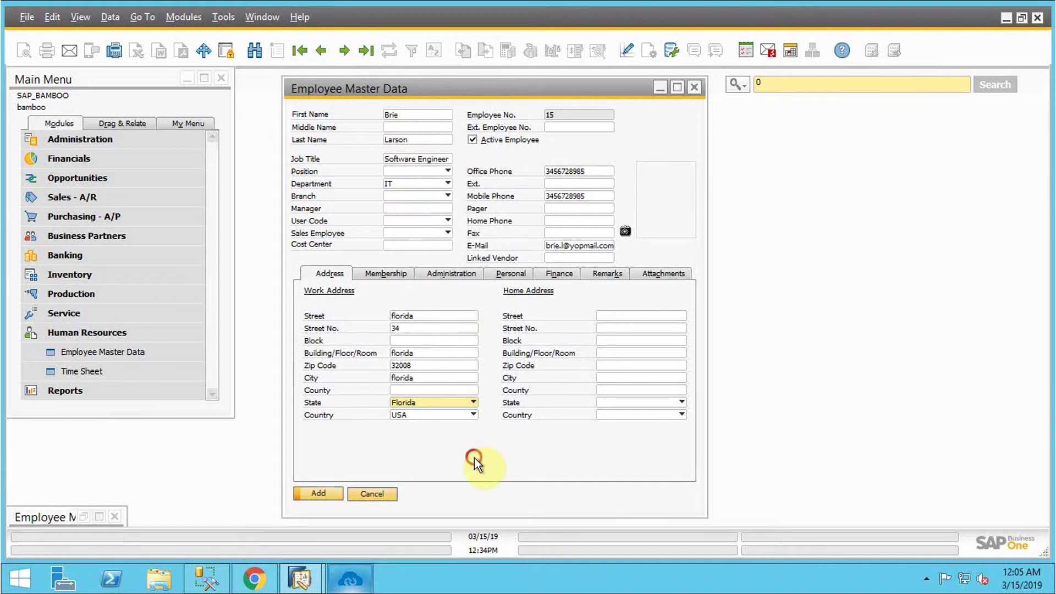
click(437, 275)
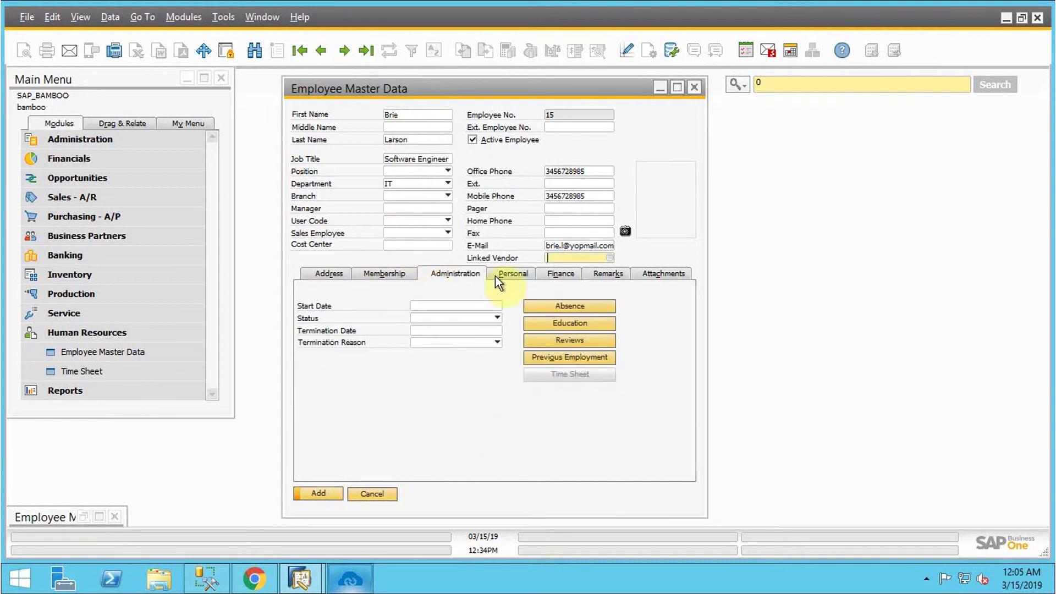
click(487, 305)
Step: Set the start date to 03/07/19 and the termination date to 03/17/39
click(497, 306)
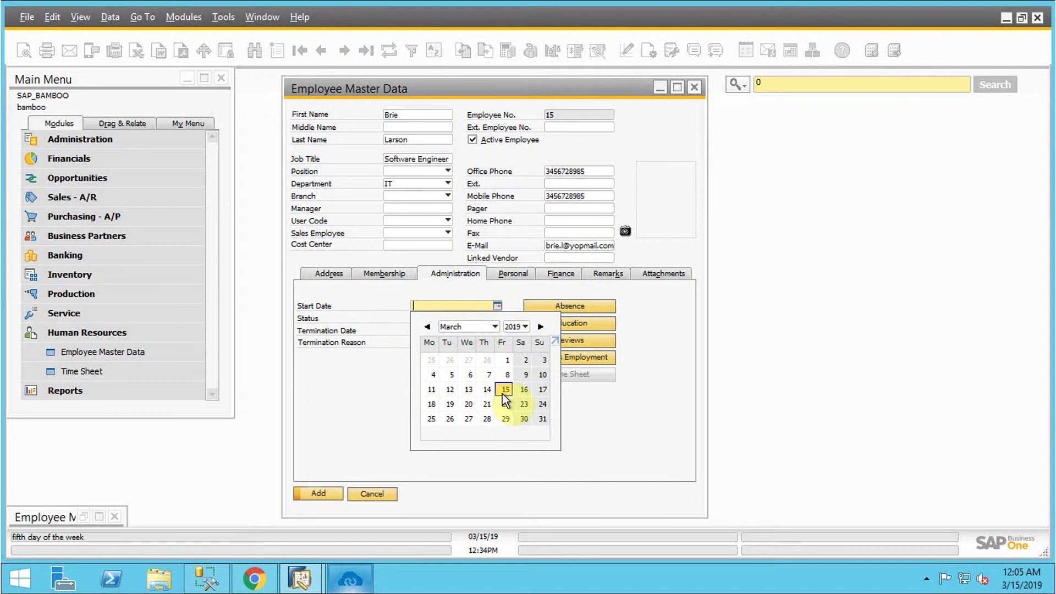
click(489, 374)
click(494, 331)
click(498, 330)
click(525, 351)
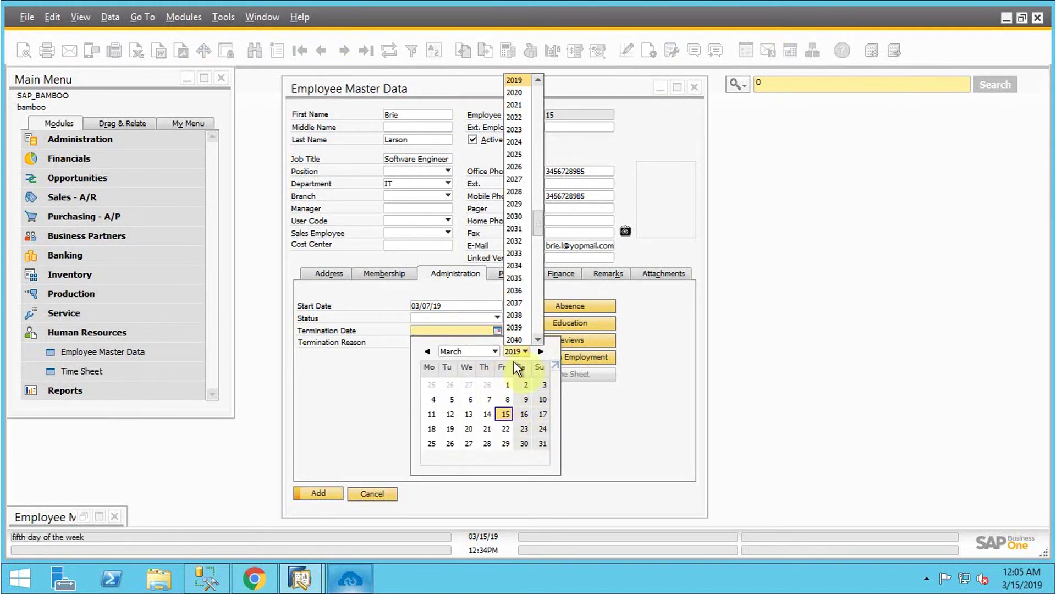
click(522, 328)
click(487, 412)
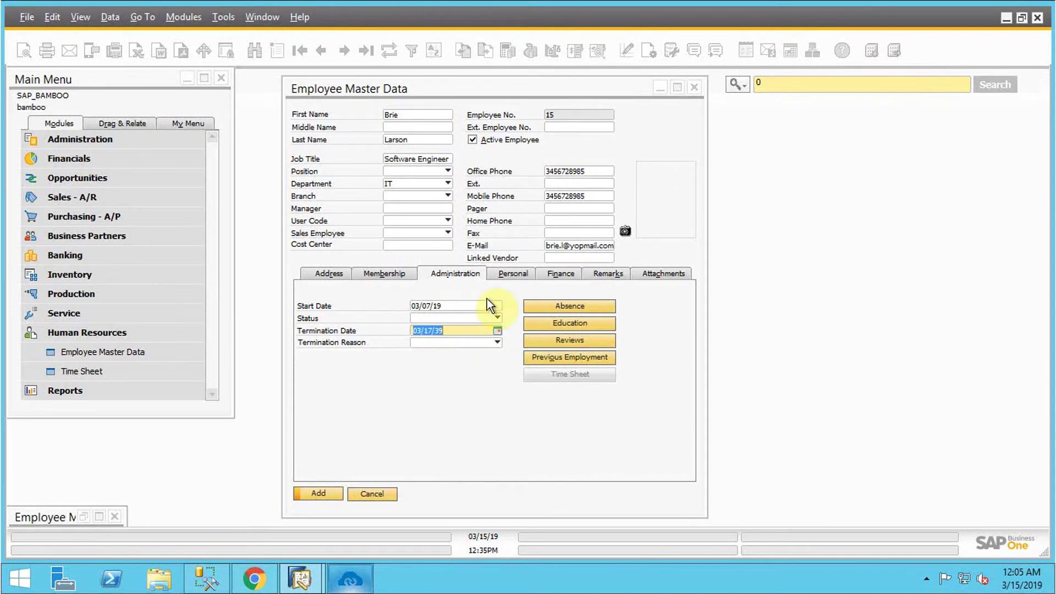
click(506, 275)
click(434, 306)
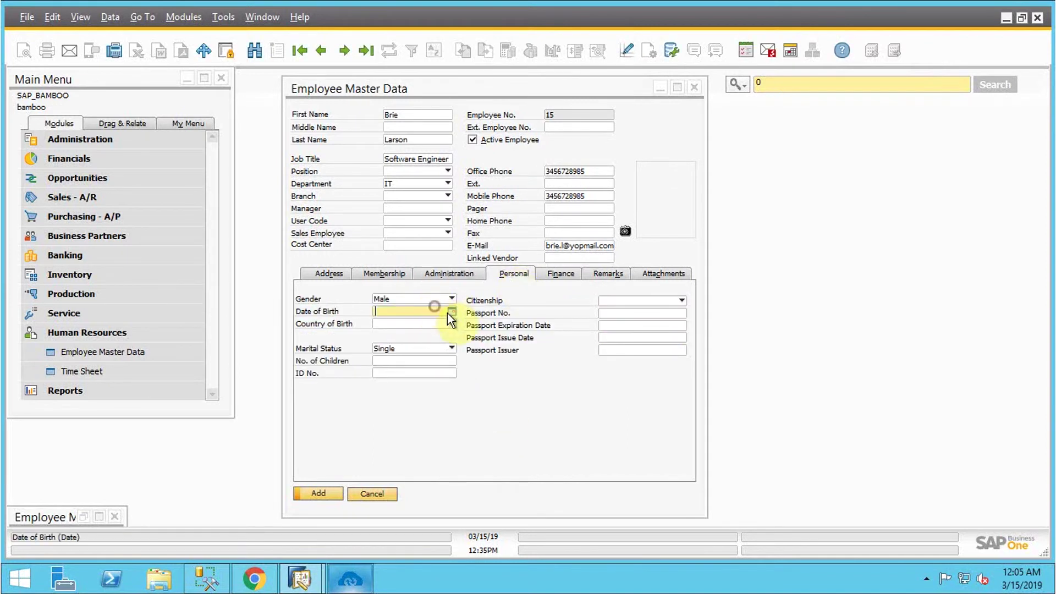
click(451, 311)
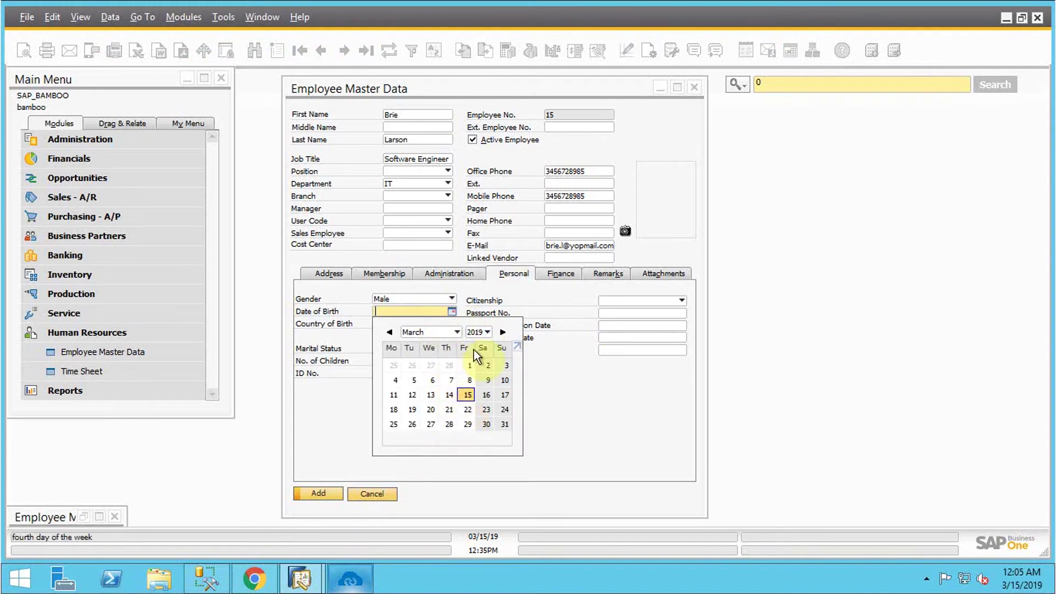
click(488, 333)
scroll(493, 188, up, 3)
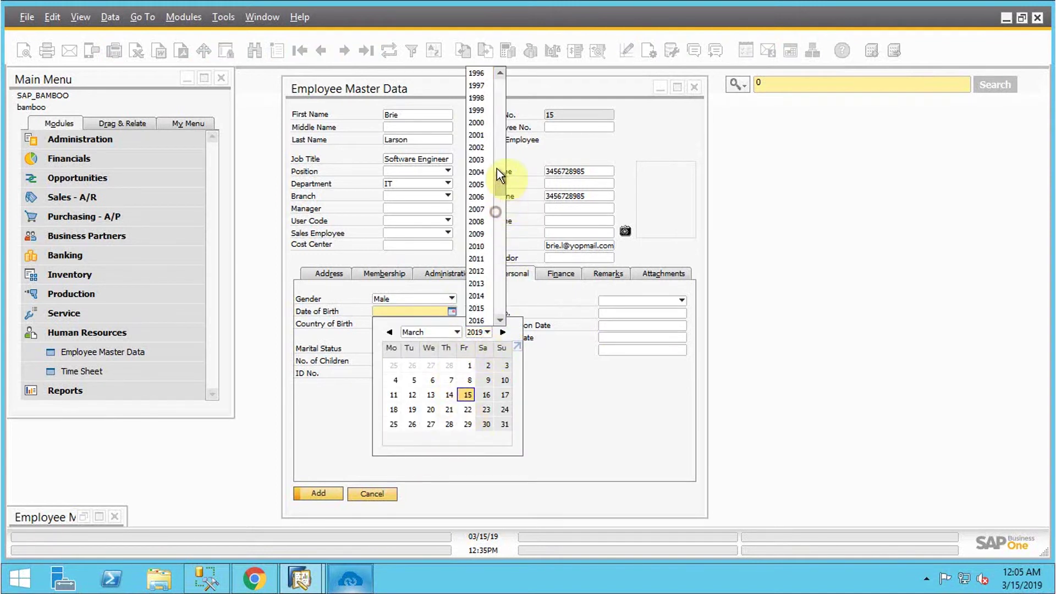
scroll(497, 164, up, 5)
click(485, 271)
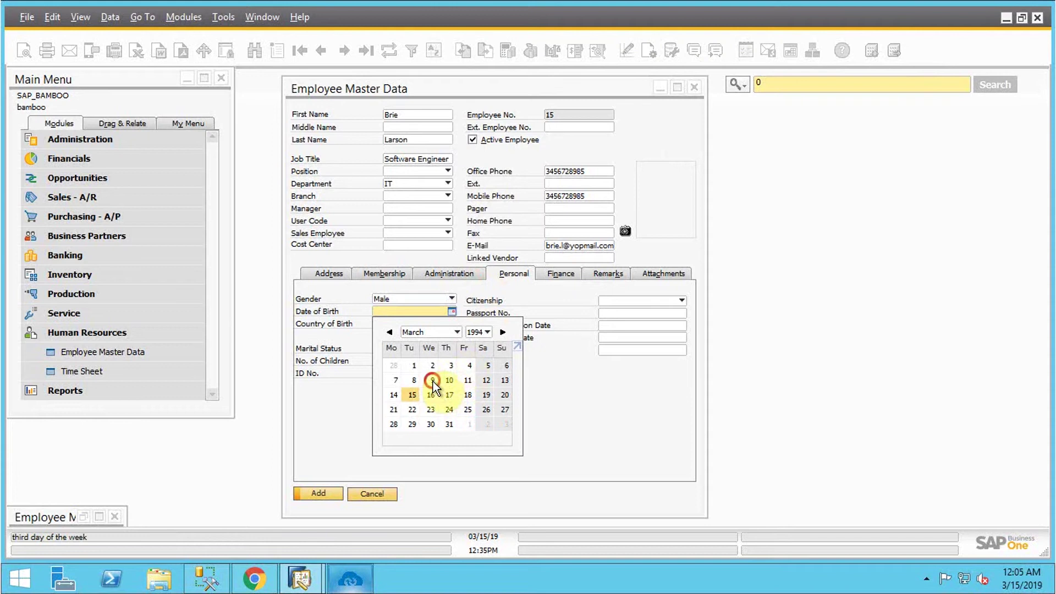
click(433, 380)
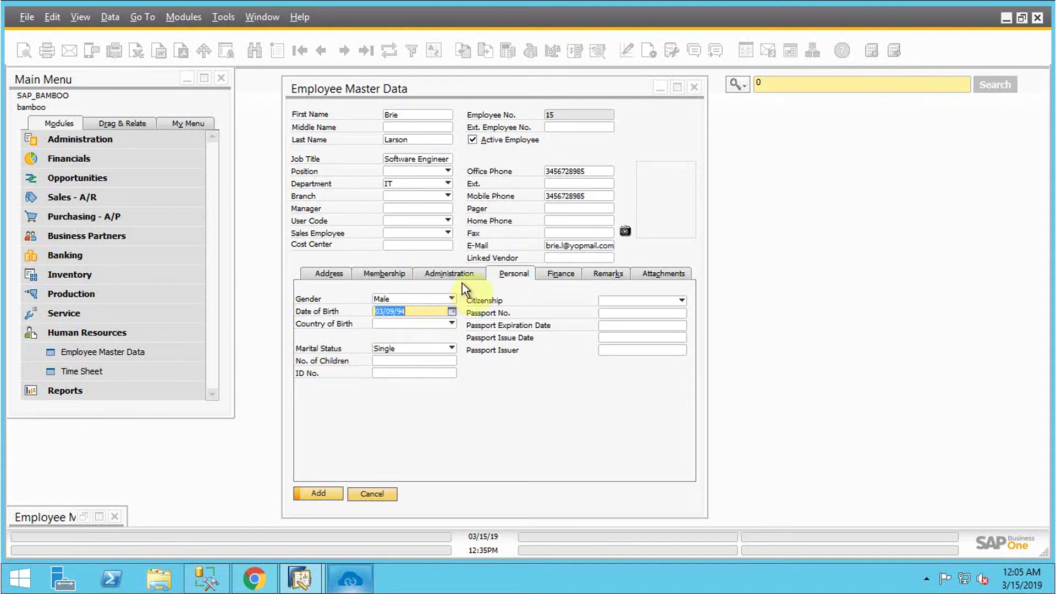
click(560, 274)
Step: Enter 8965 in the Salary calculator and copy it into the Salary field
click(420, 306)
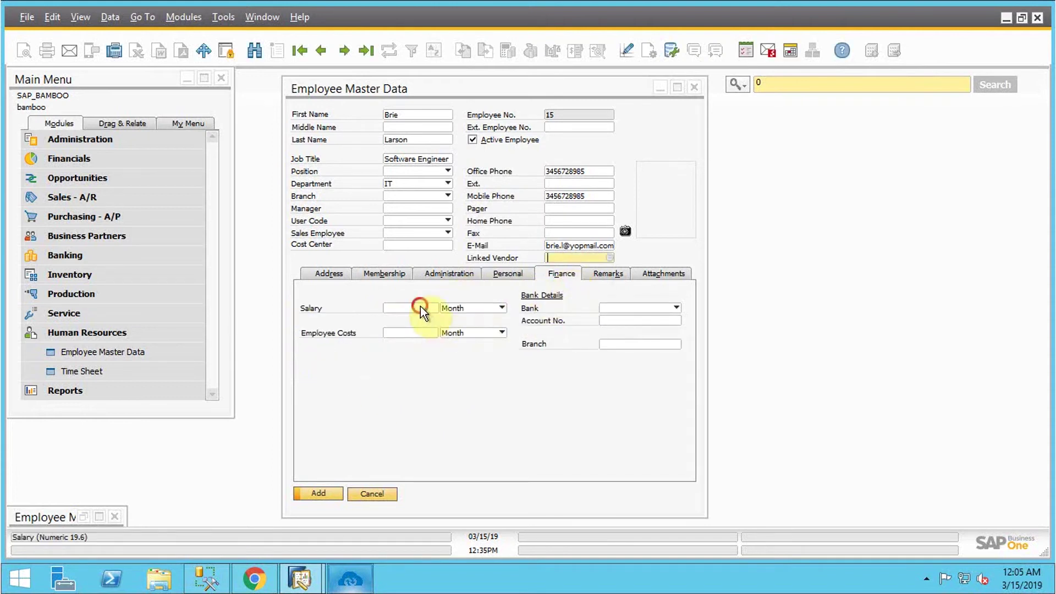
click(434, 308)
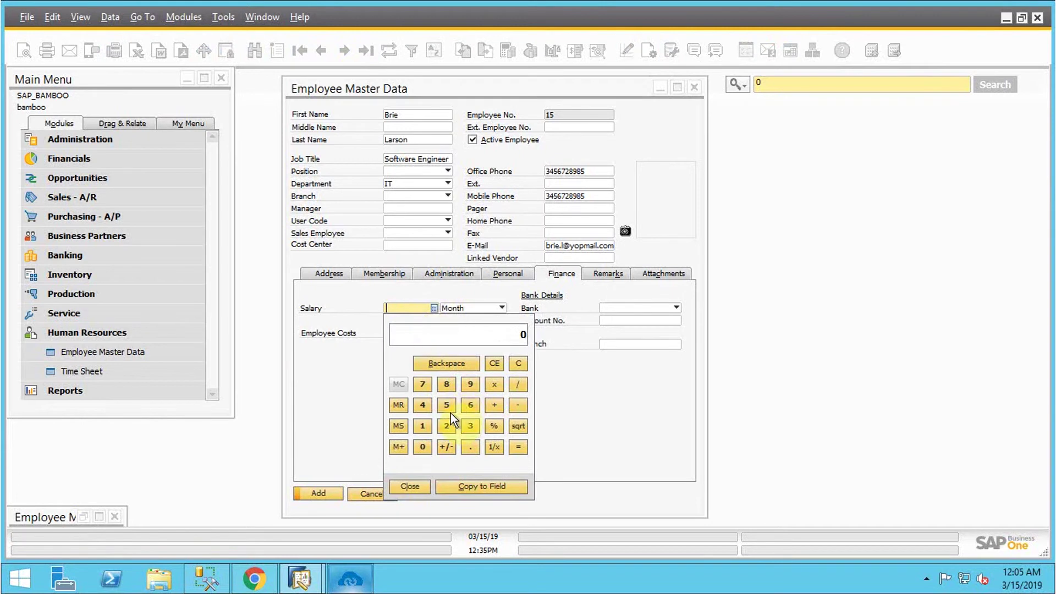
click(447, 384)
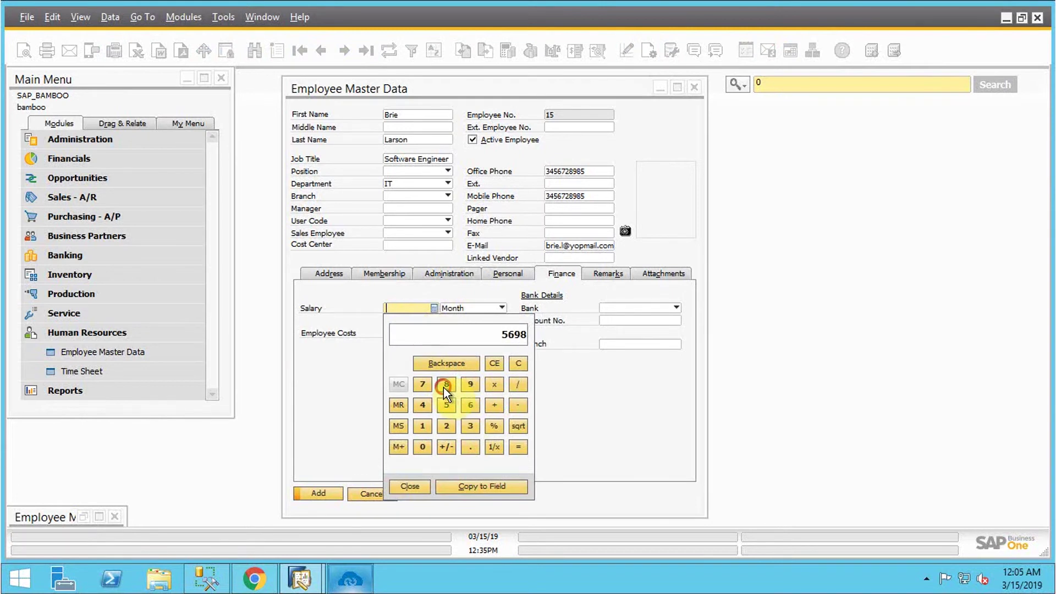
click(464, 295)
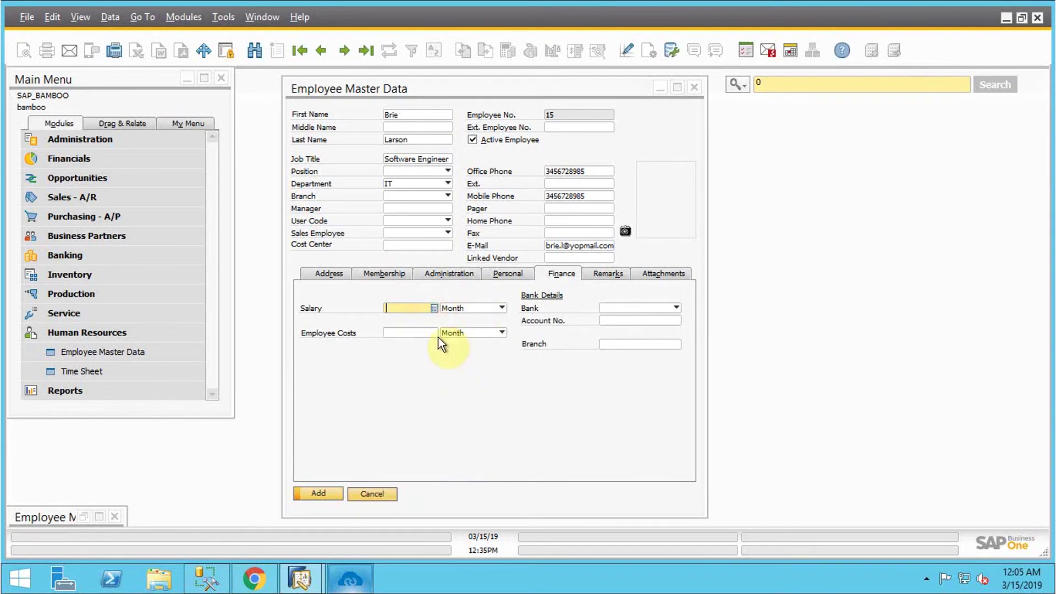
click(434, 308)
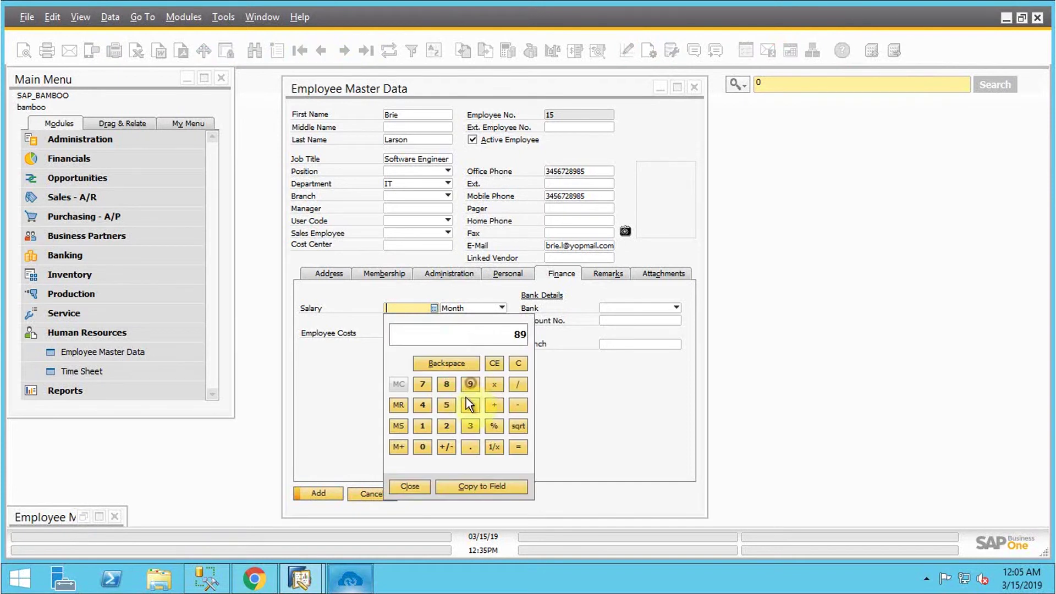
click(447, 405)
click(480, 491)
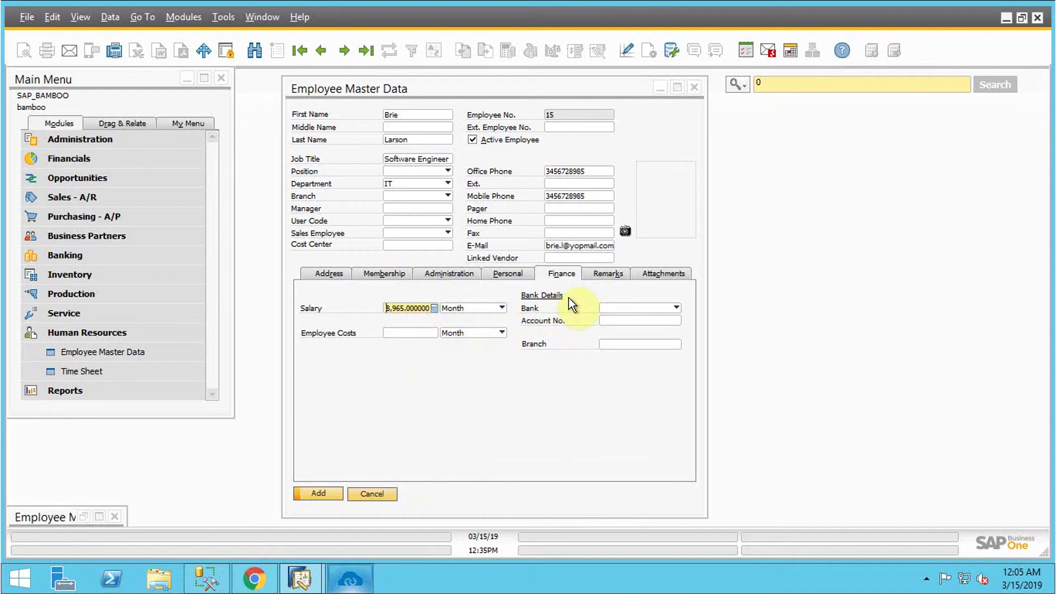
click(606, 275)
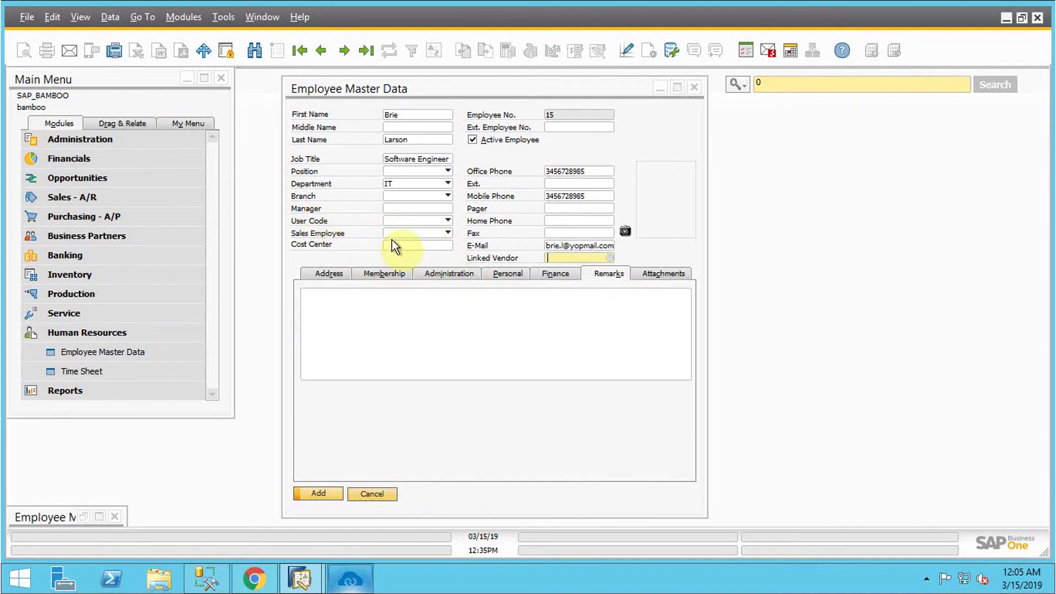
Step: Add the employee record and answer Yes to creating a matching system user
click(424, 232)
click(365, 257)
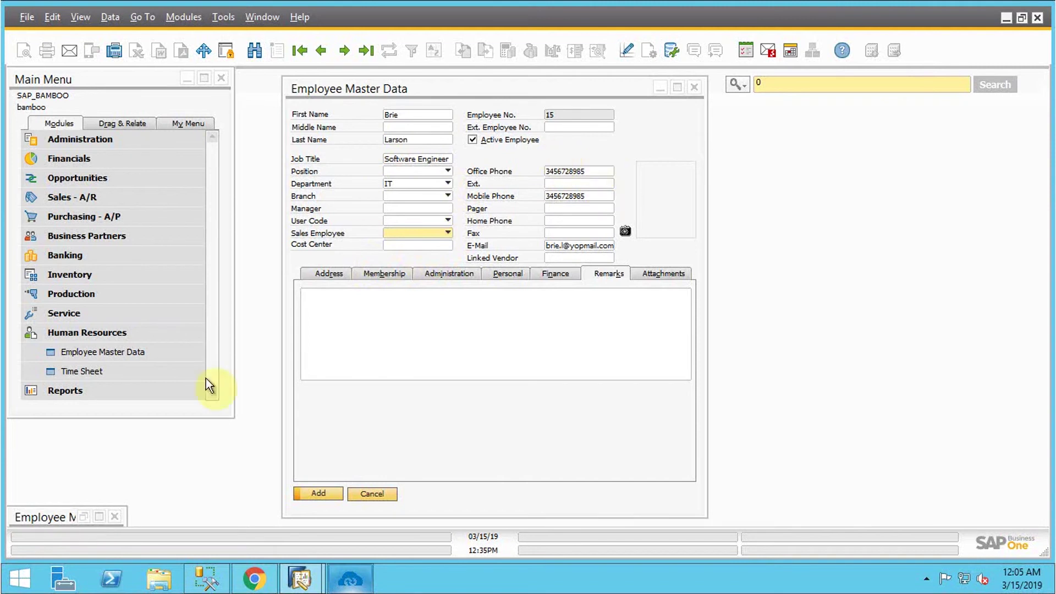
click(314, 493)
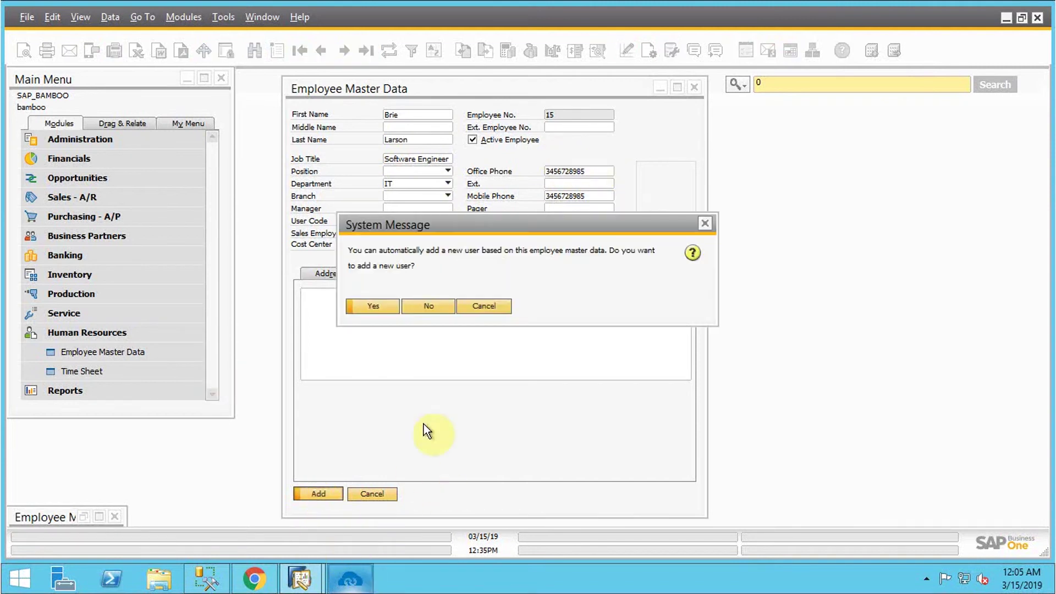
click(369, 306)
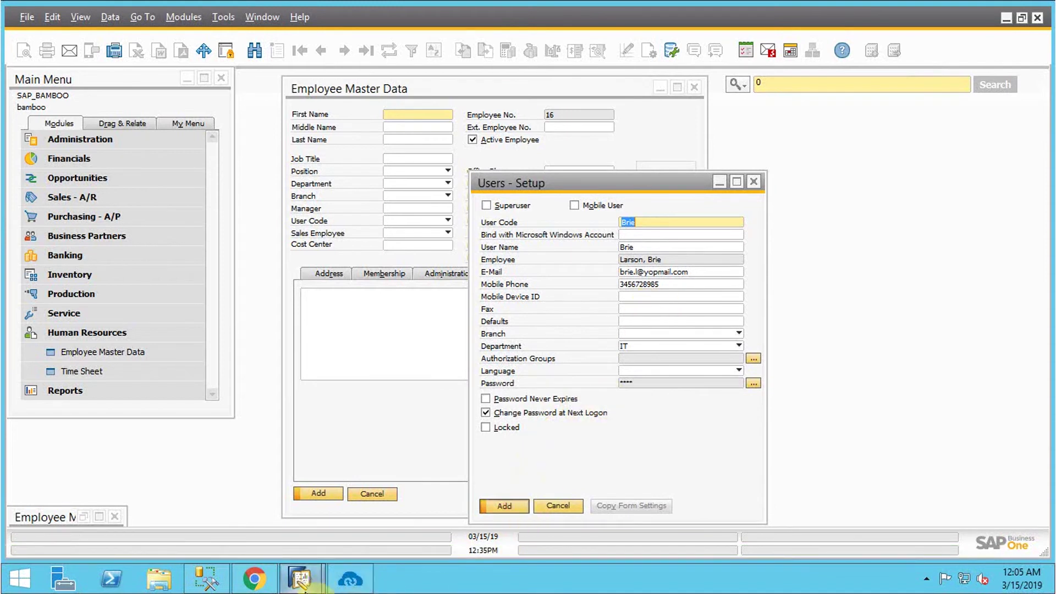
click(352, 581)
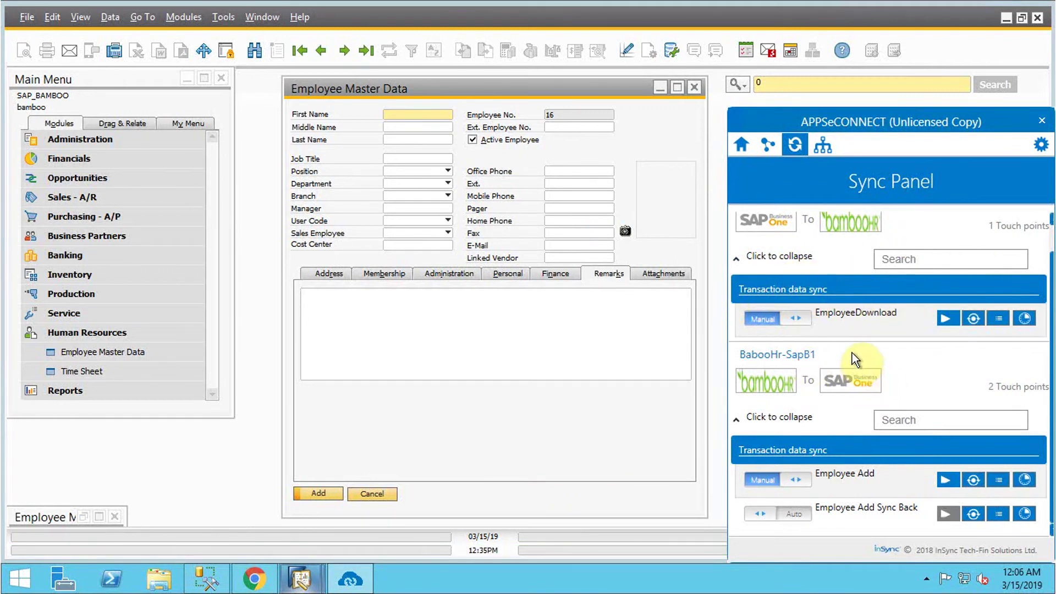
Step: Run the SAP-to-BambooHR EmployeeDownload sync and close the APPSeCONNECT panel
click(948, 316)
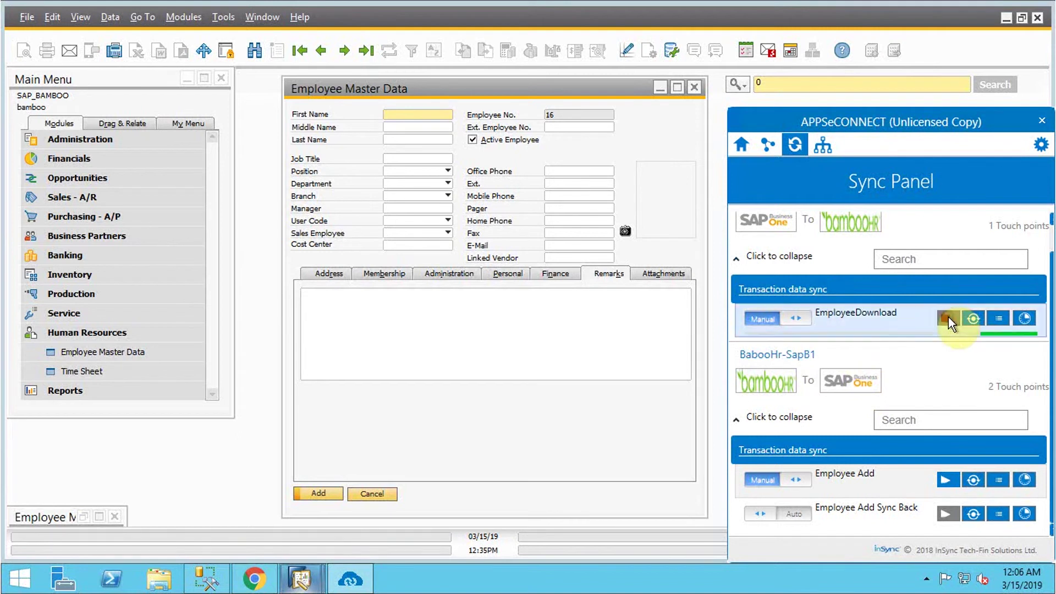
click(242, 445)
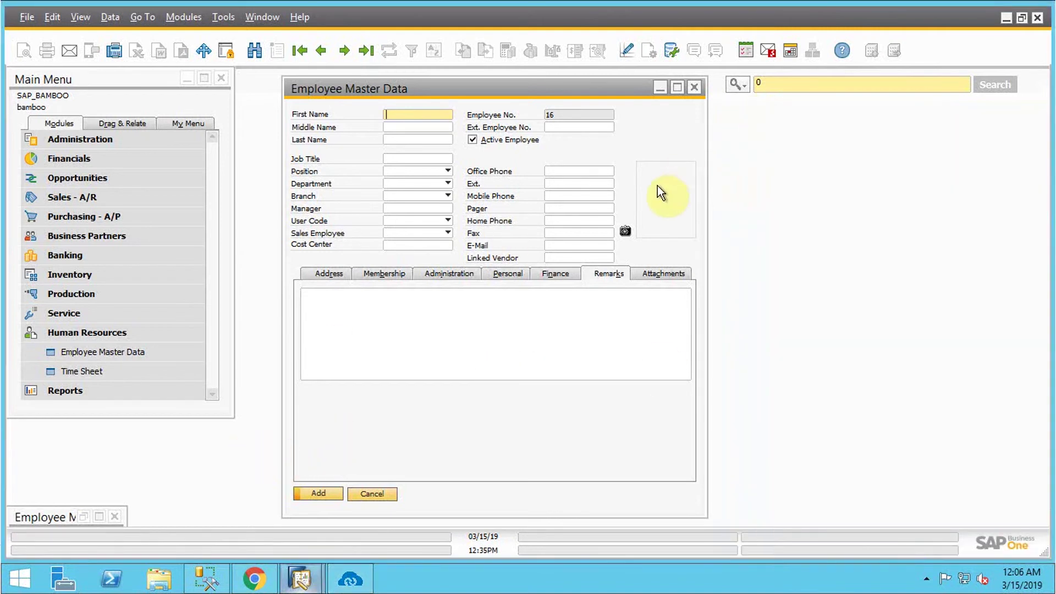
mouse_move(674, 2)
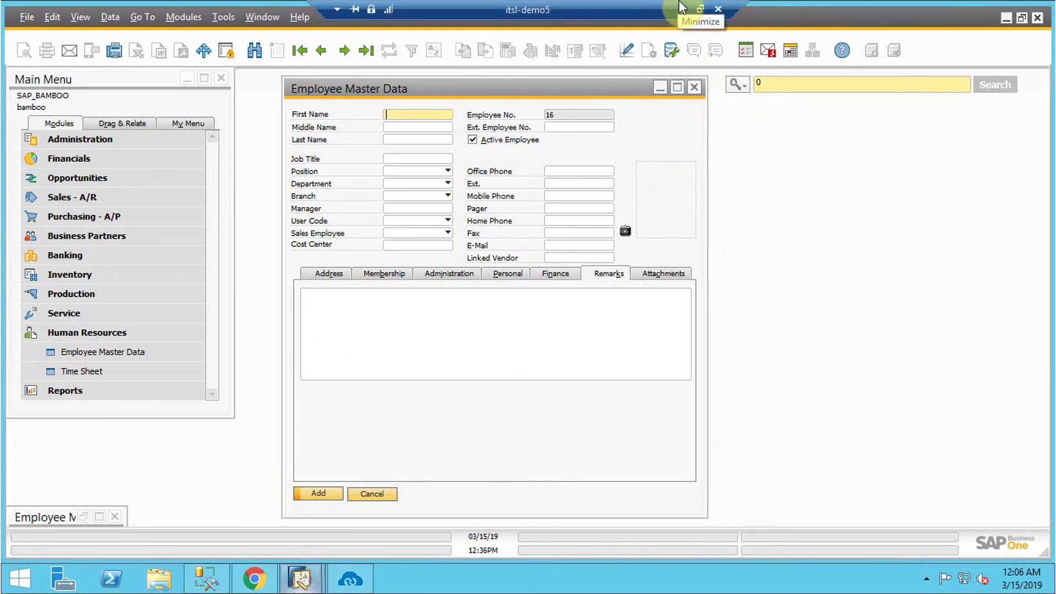
click(682, 8)
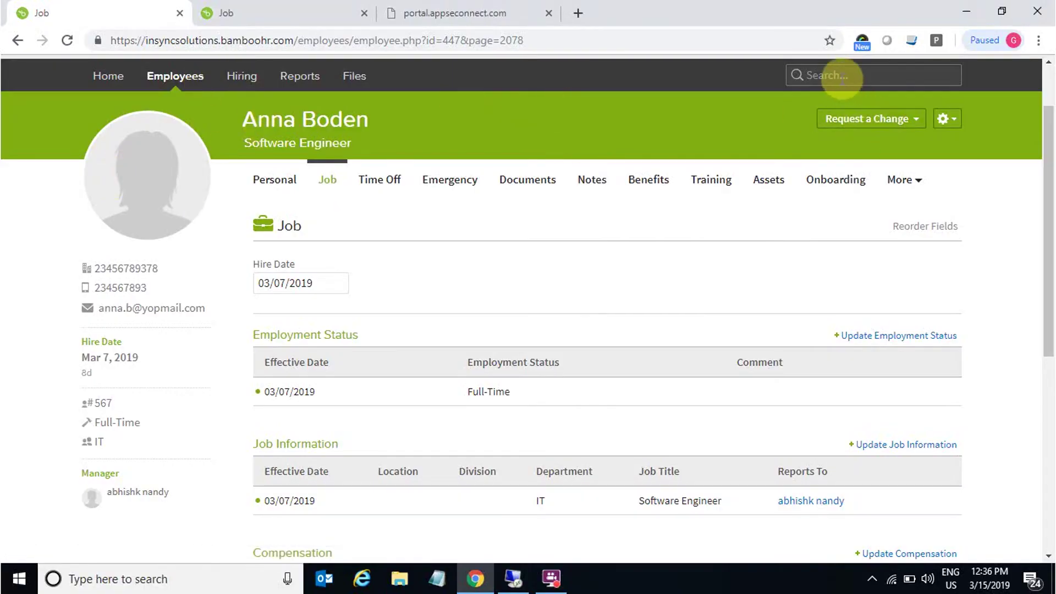
click(197, 79)
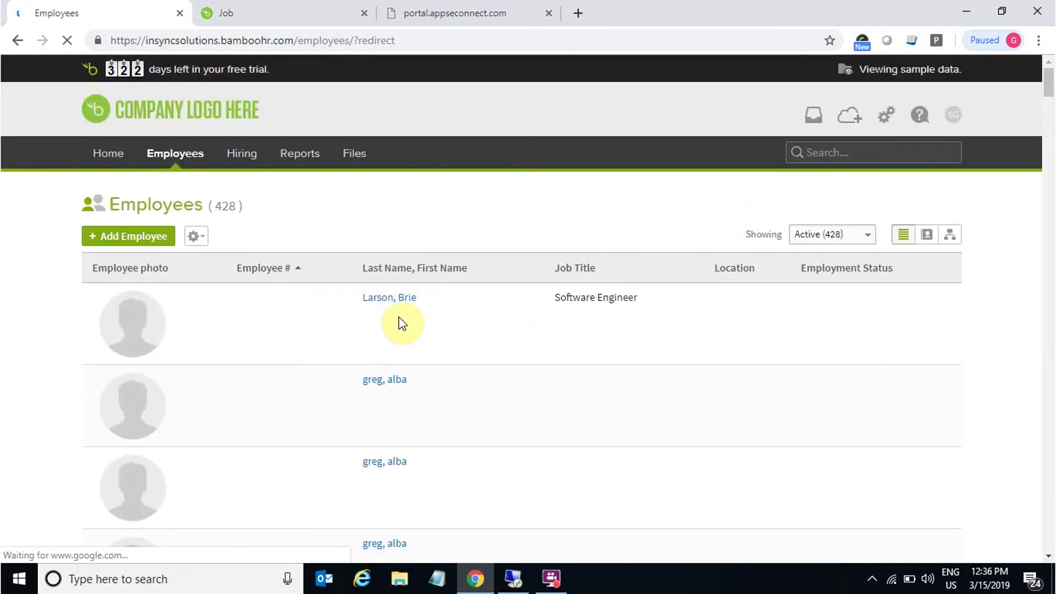
click(390, 299)
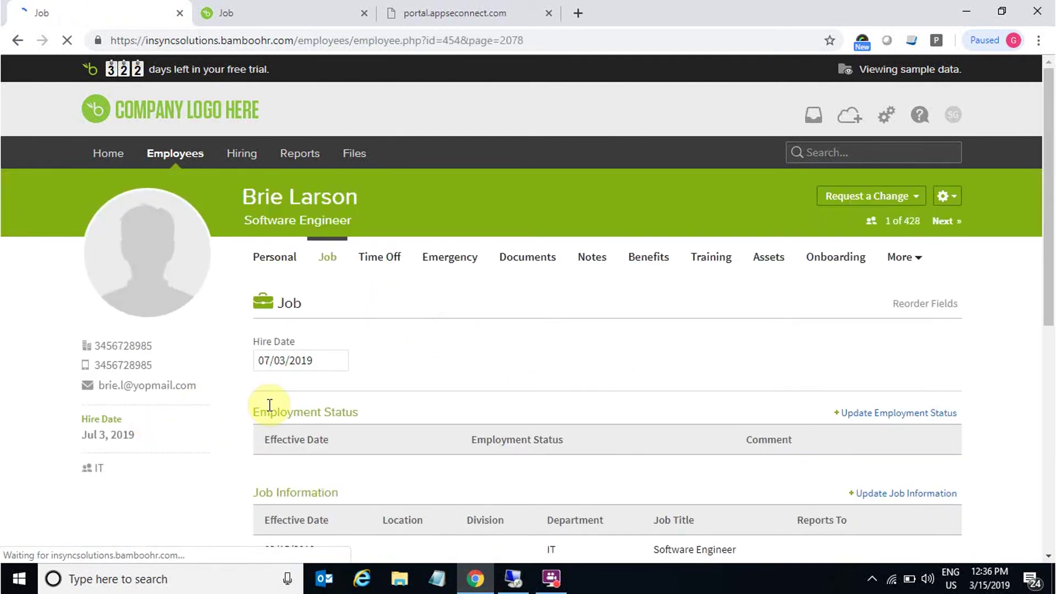
click(267, 259)
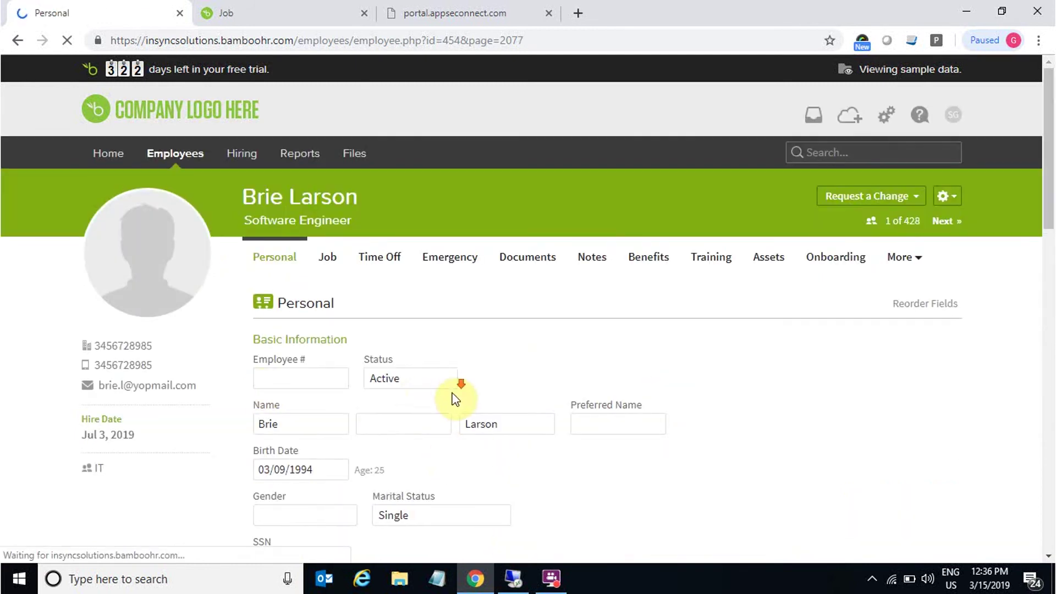
scroll(451, 399, down, 10)
scroll(451, 399, up, 6)
scroll(446, 401, up, 5)
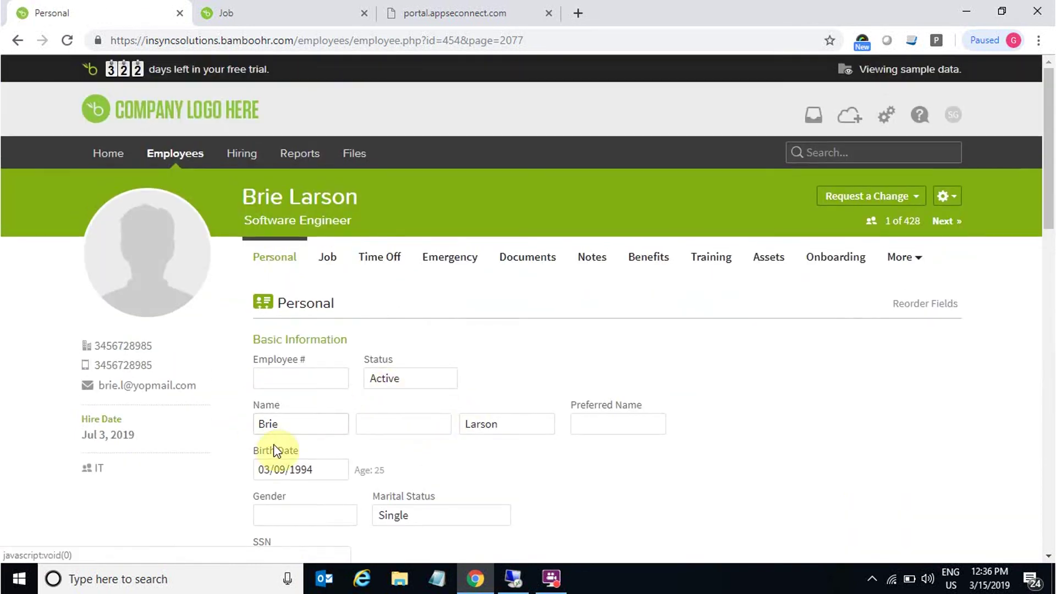
scroll(396, 462, down, 8)
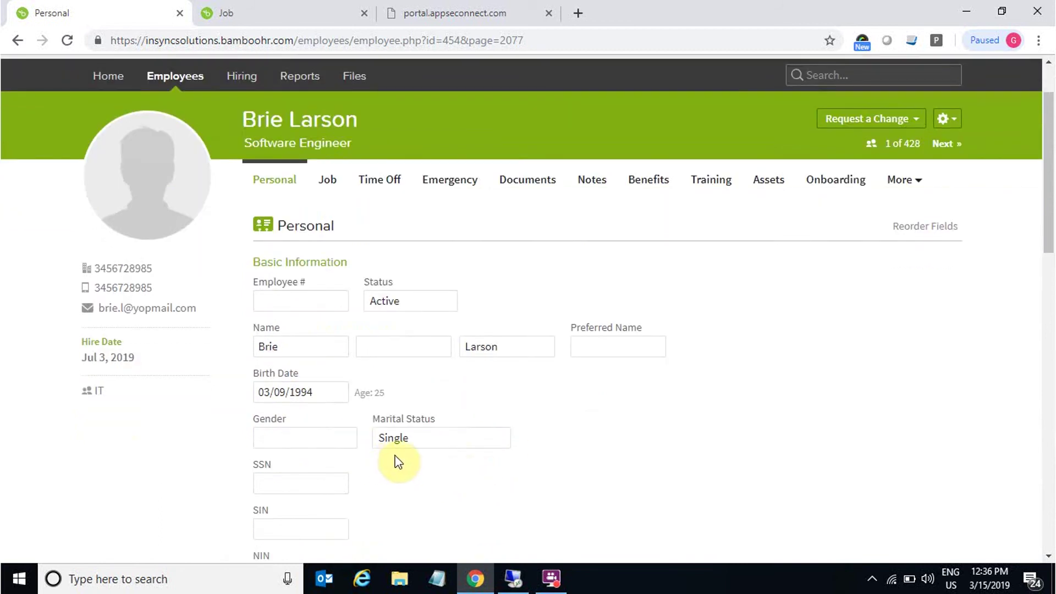
scroll(330, 200, down, 10)
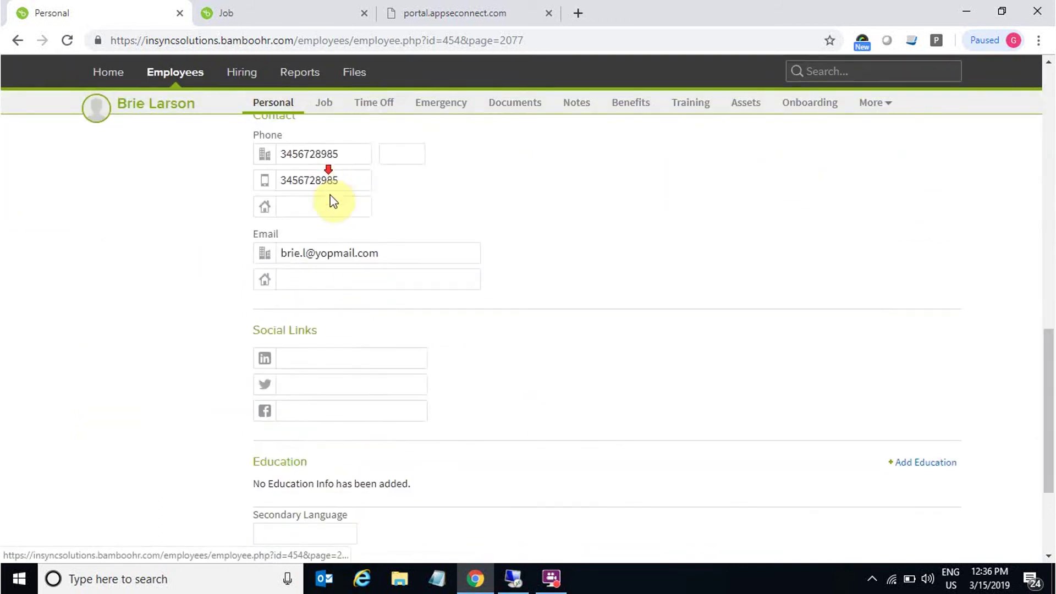
scroll(389, 262, up, 4)
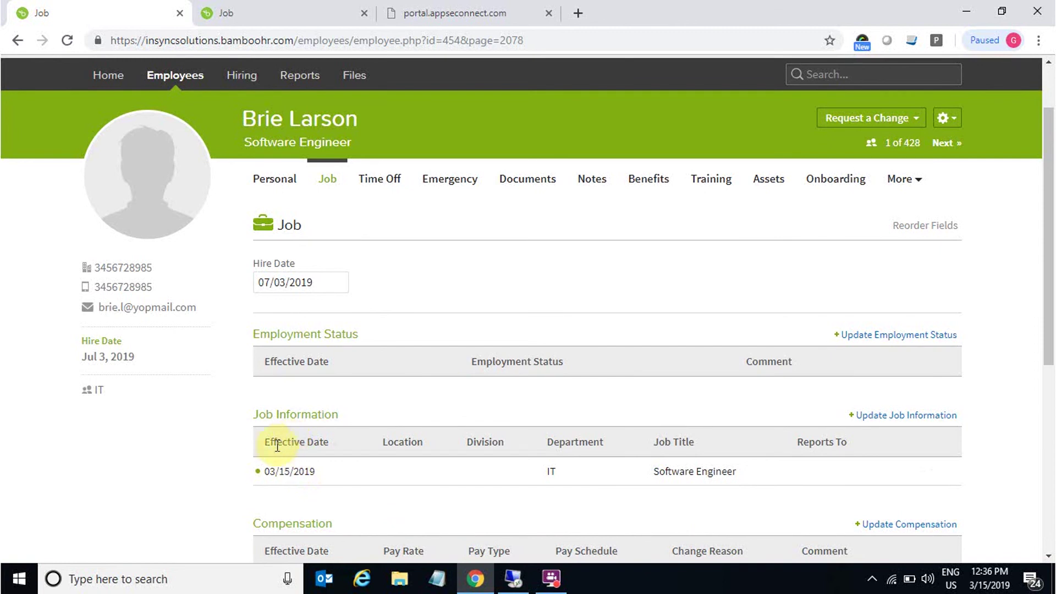
scroll(688, 407, down, 2)
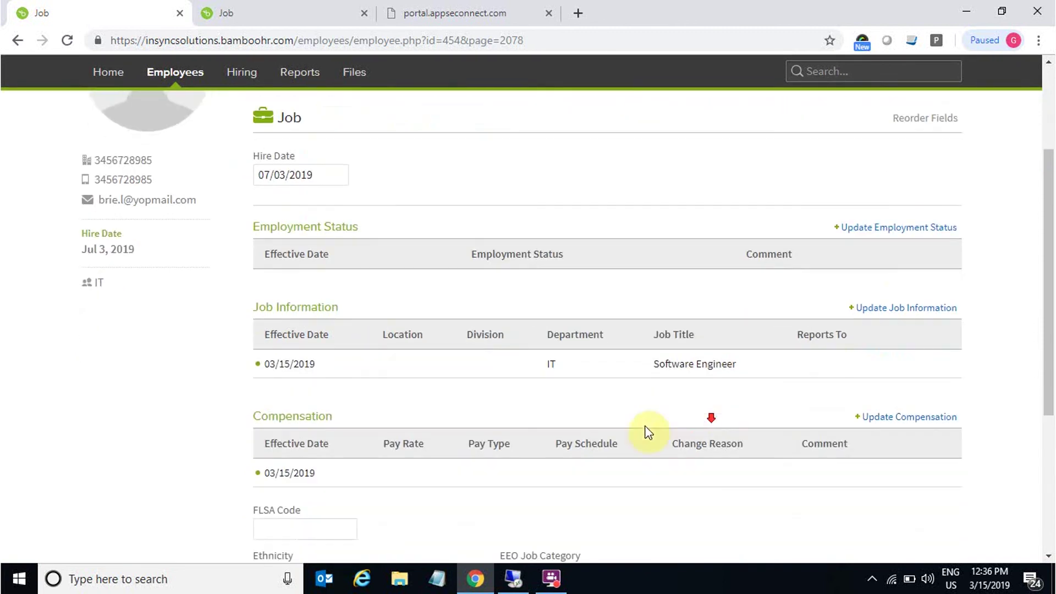
scroll(597, 388, down, 1)
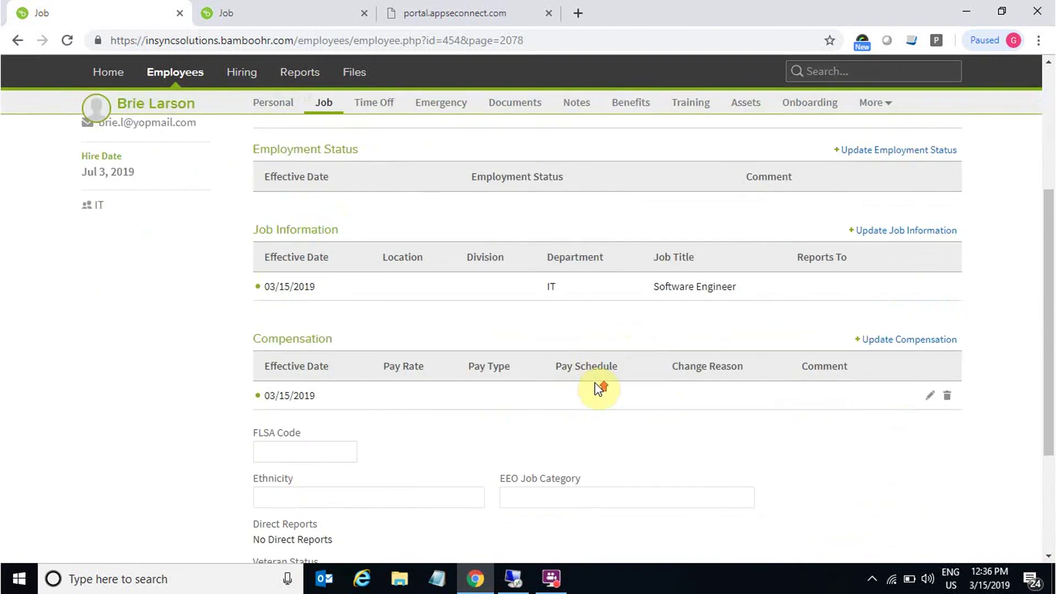
scroll(660, 231, up, 4)
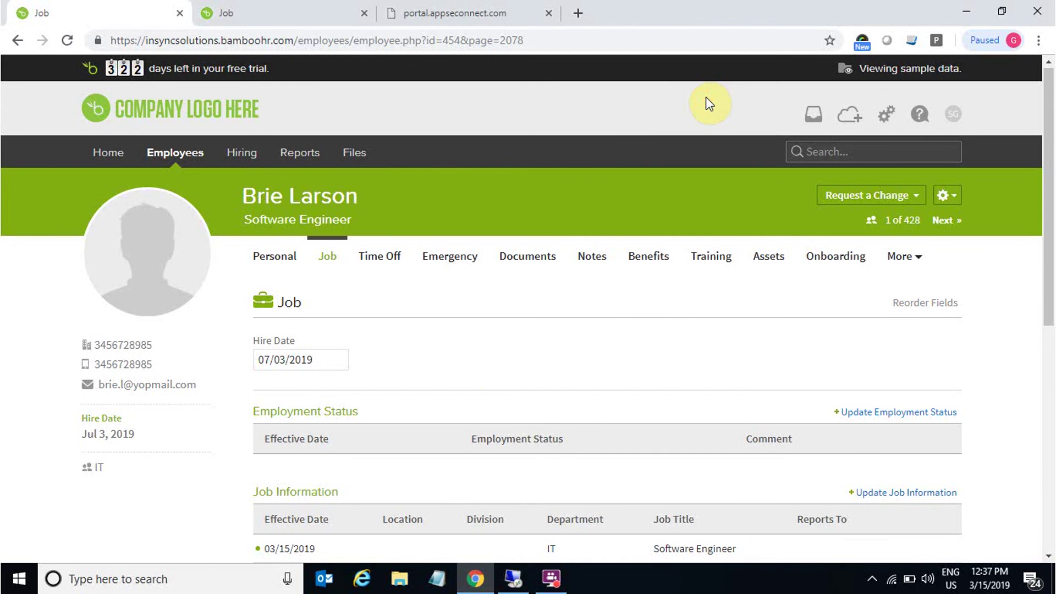